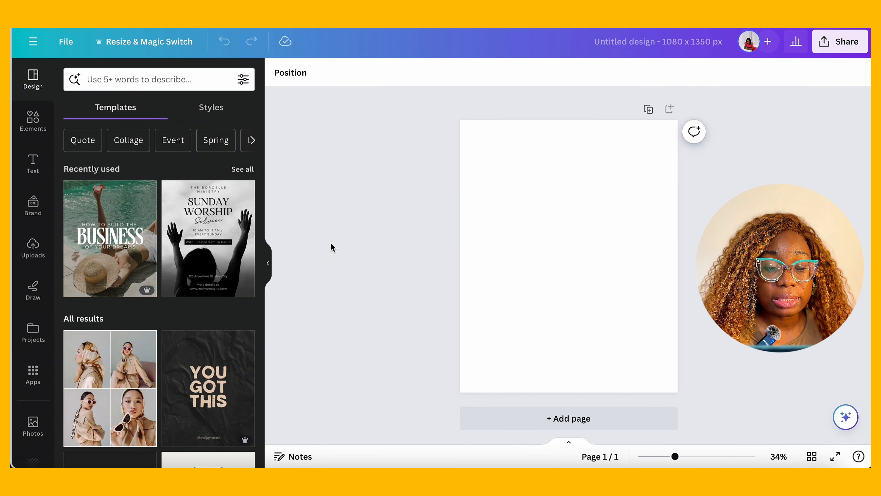
Step: Place the uploaded photo of the woman in the pink blazer on the blank page
{"action": "left_click", "coordinate": [33, 256]}
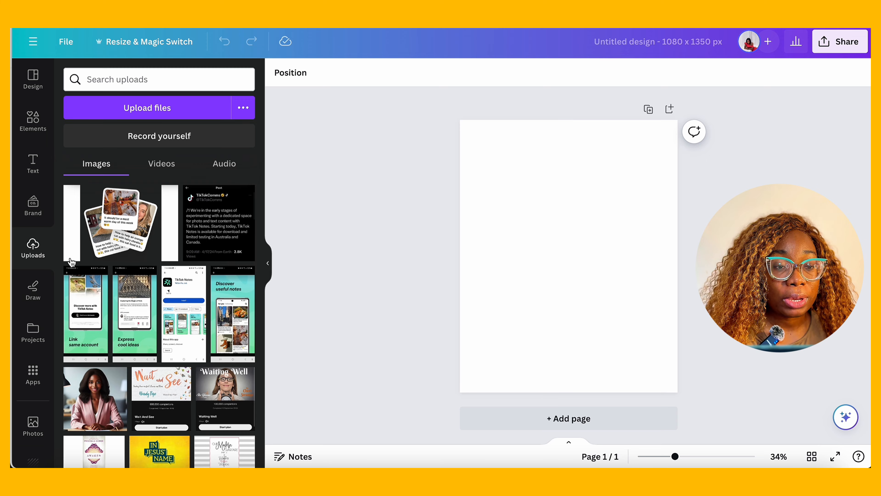
{"action": "scroll", "coordinate": [120, 335], "scroll_direction": "down", "scroll_amount": 2}
{"action": "scroll", "coordinate": [120, 335], "scroll_direction": "down", "scroll_amount": 2}
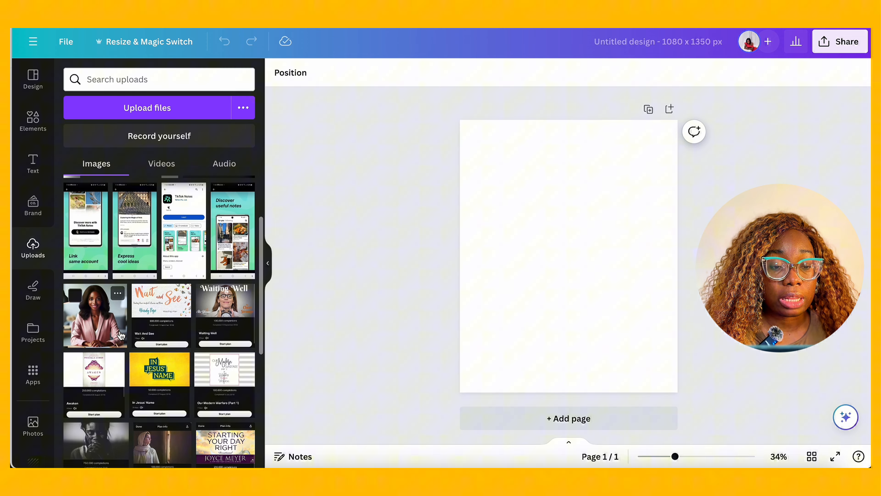
{"action": "left_click", "coordinate": [91, 323]}
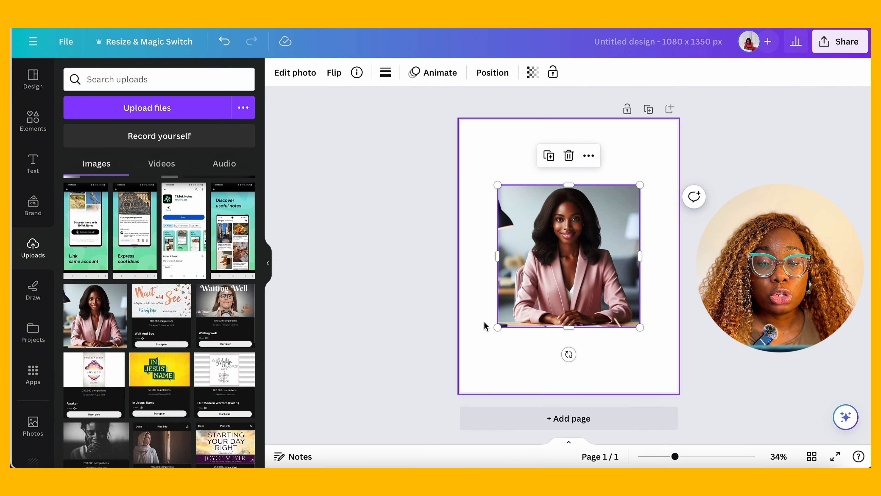
{"action": "left_click", "coordinate": [478, 342]}
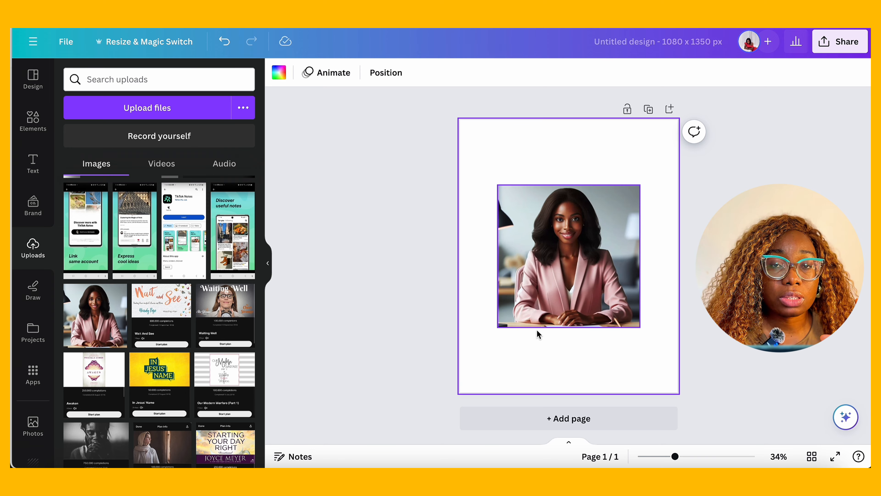
Step: Open Magic Expand for the placed photo and choose the Whole Page size
{"action": "left_click", "coordinate": [557, 283]}
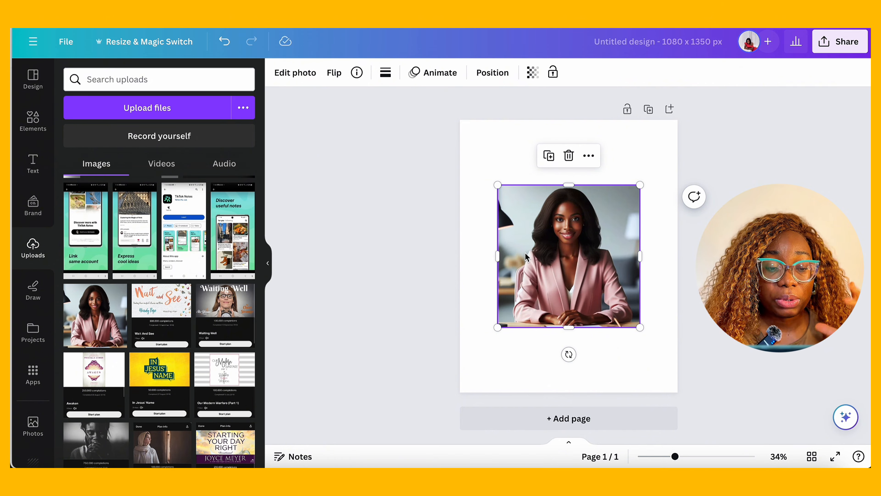
{"action": "left_click", "coordinate": [313, 79]}
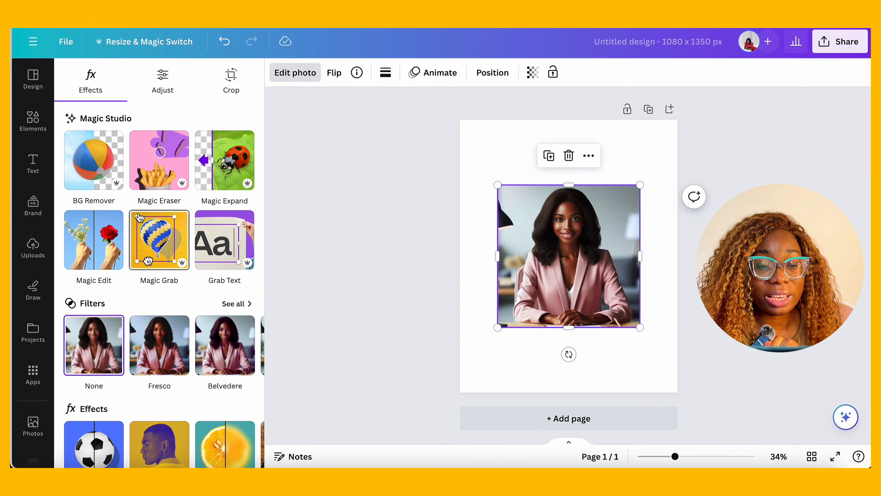
{"action": "left_click", "coordinate": [216, 166]}
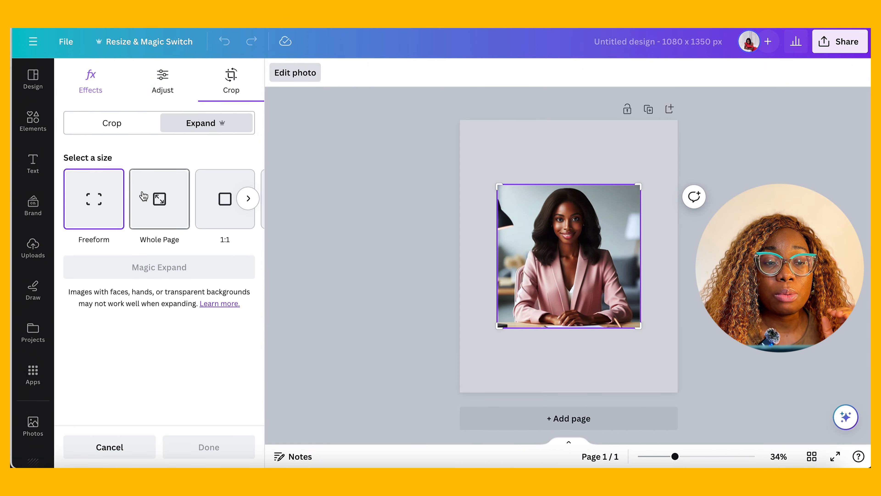
{"action": "left_click", "coordinate": [121, 130]}
{"action": "left_click", "coordinate": [194, 125]}
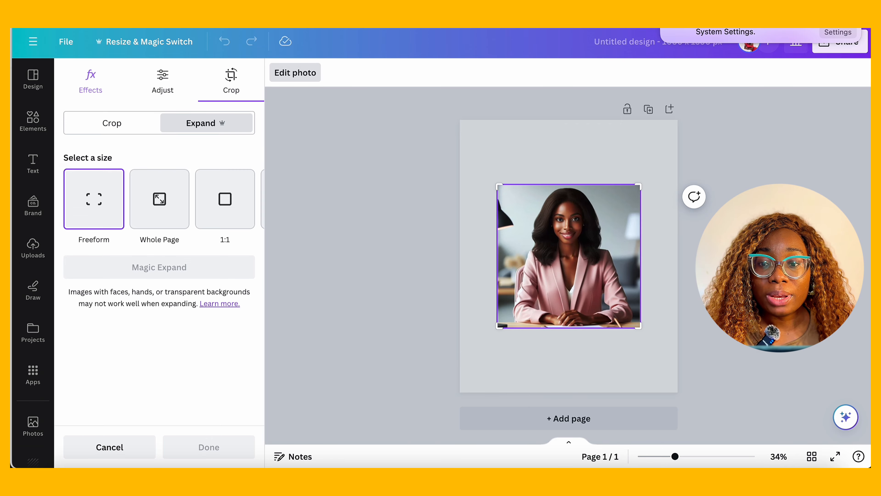
{"action": "mouse_move", "coordinate": [245, 206]}
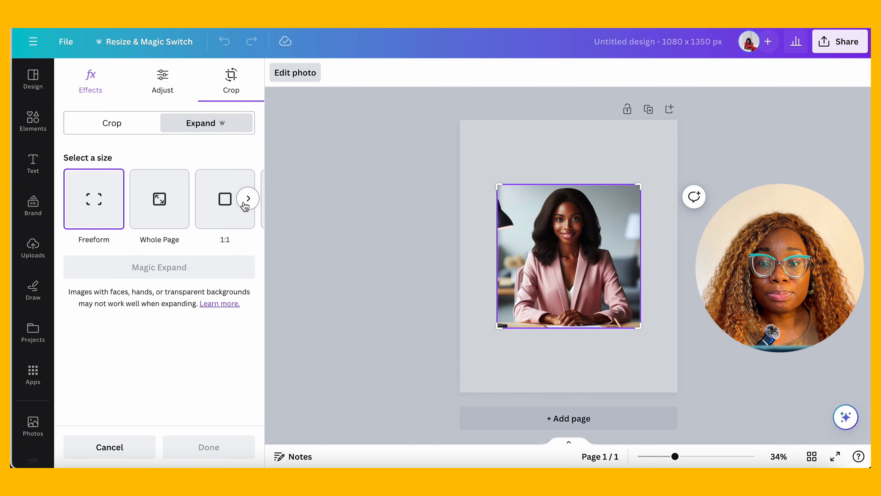
{"action": "left_click", "coordinate": [159, 206]}
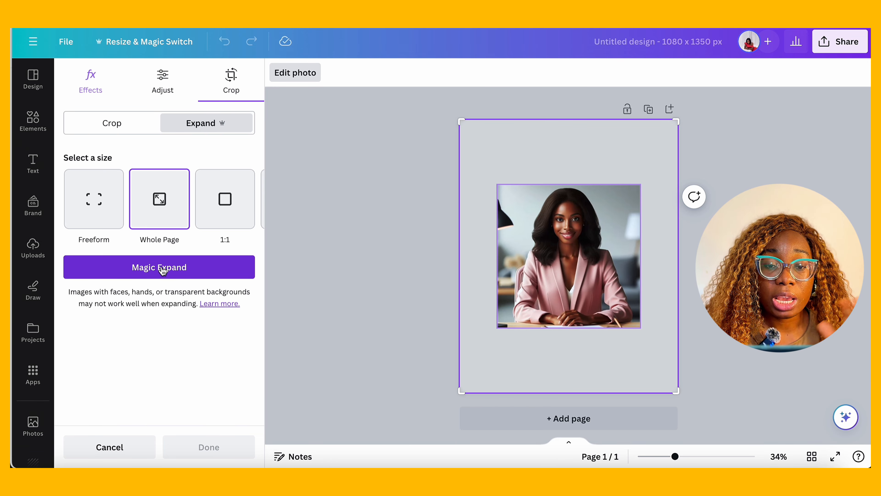
Step: Try the 1:1 and 9:16 sizes for the photo's expansion
{"action": "left_click", "coordinate": [203, 216]}
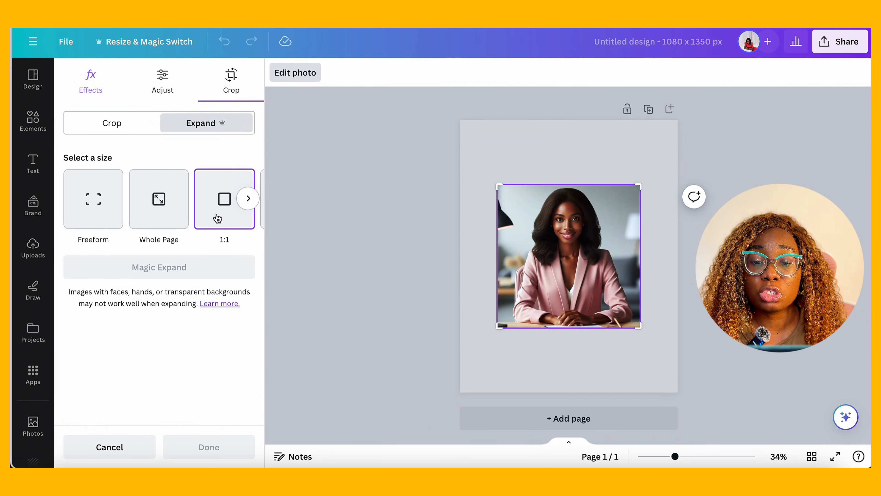
{"action": "left_click", "coordinate": [247, 198]}
{"action": "left_click", "coordinate": [134, 217]}
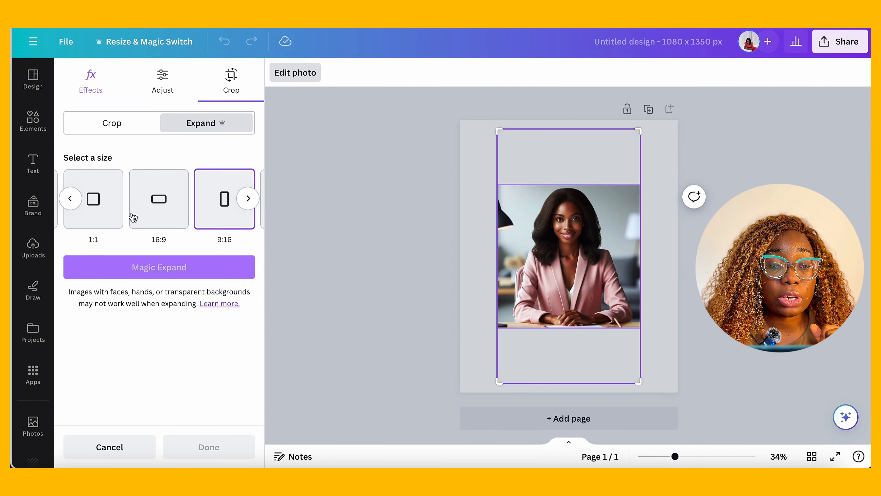
{"action": "scroll", "coordinate": [133, 218], "scroll_direction": "left", "scroll_amount": 3}
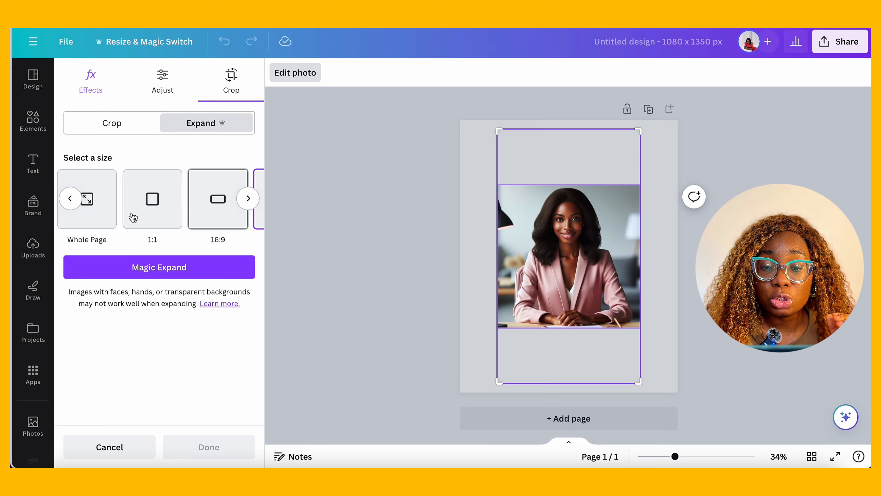
Step: Magic Expand the photo to Whole Page, compare the generated versions, and keep the one with the fluffy white ceiling lamp
{"action": "left_click", "coordinate": [166, 216]}
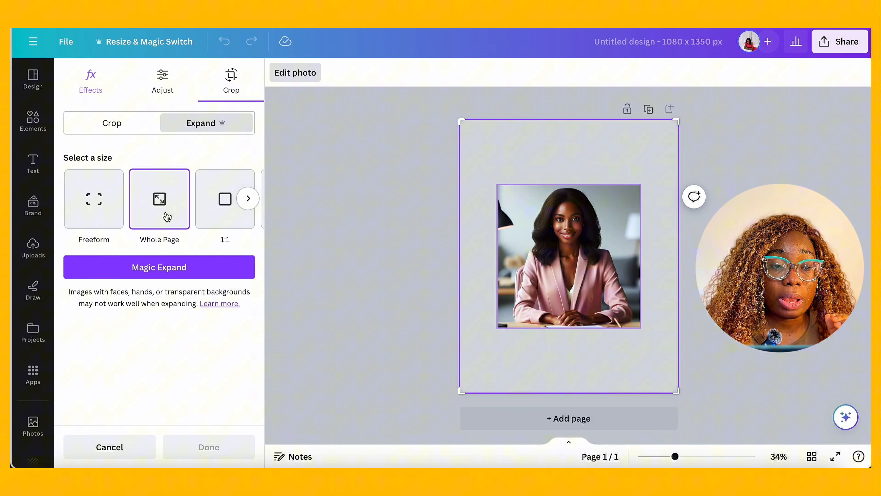
{"action": "left_click", "coordinate": [152, 275]}
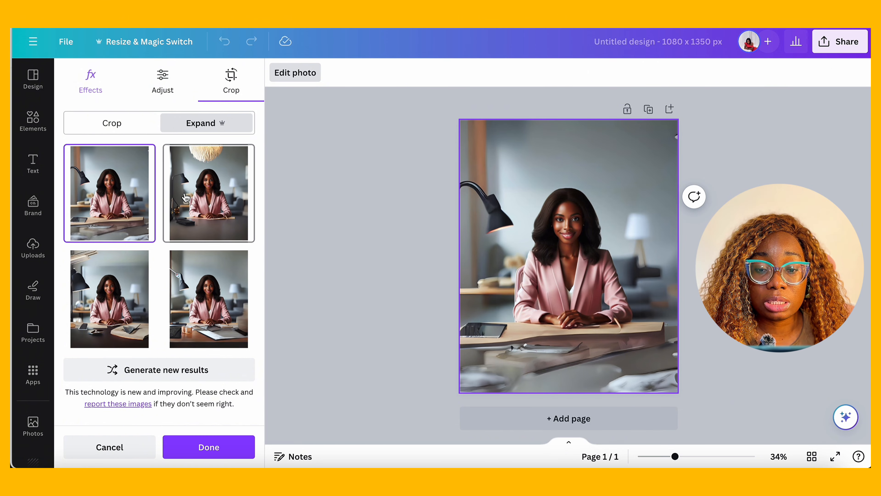
{"action": "left_click", "coordinate": [185, 197]}
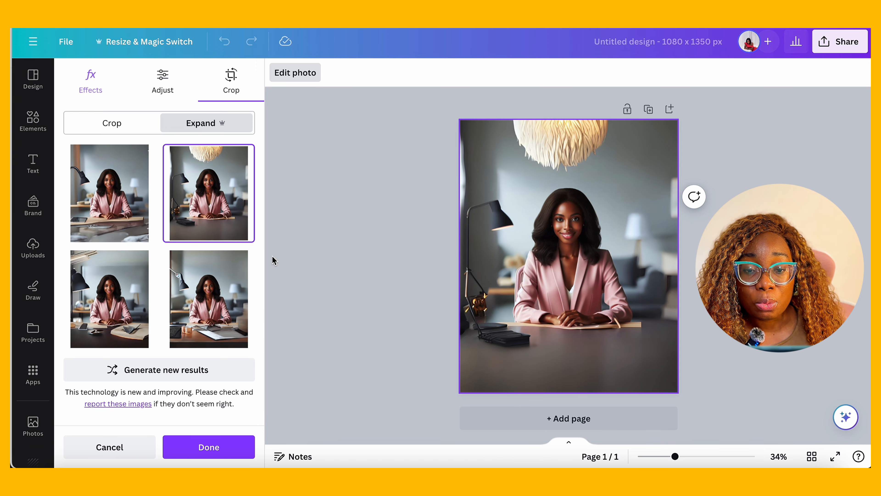
{"action": "left_click", "coordinate": [116, 318]}
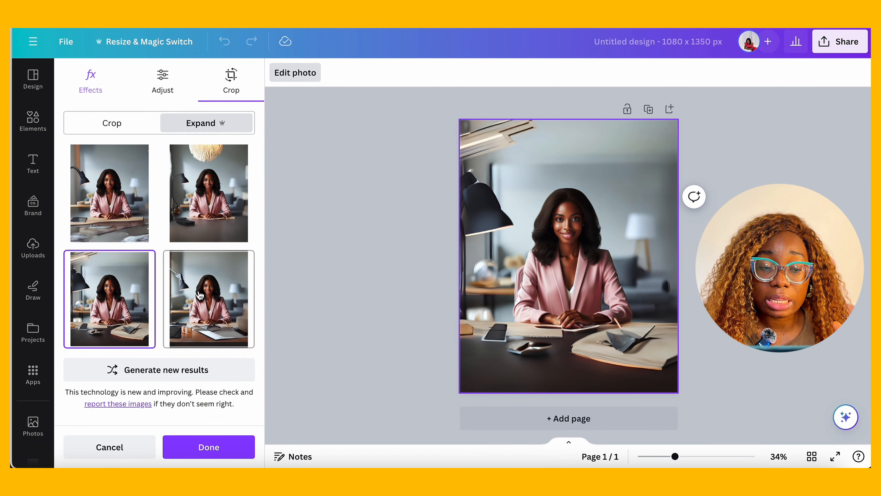
{"action": "left_click", "coordinate": [200, 295]}
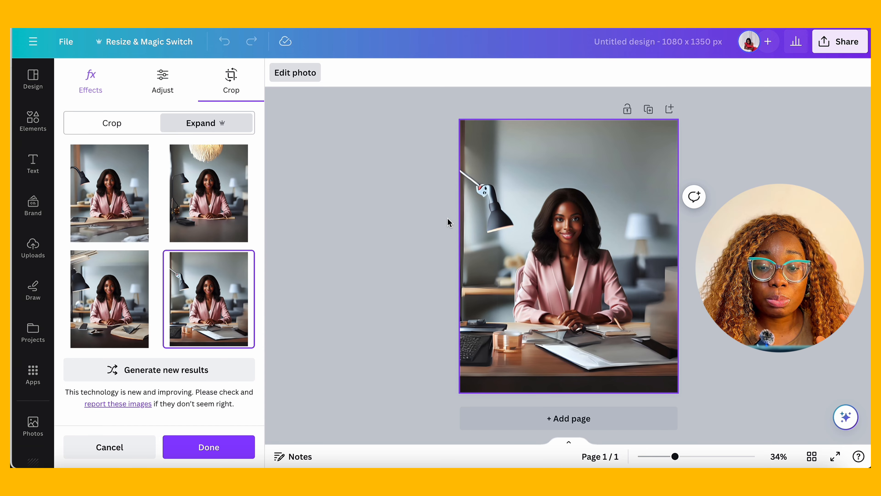
{"action": "left_click", "coordinate": [221, 192]}
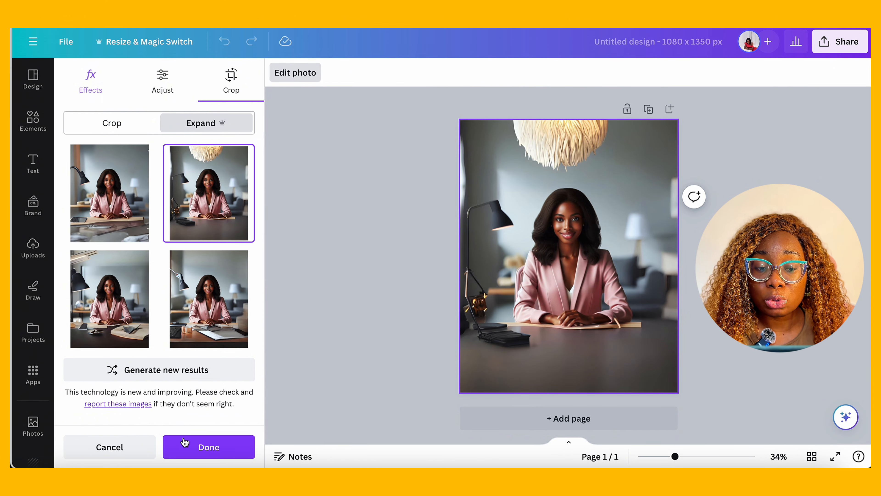
{"action": "left_click", "coordinate": [208, 447]}
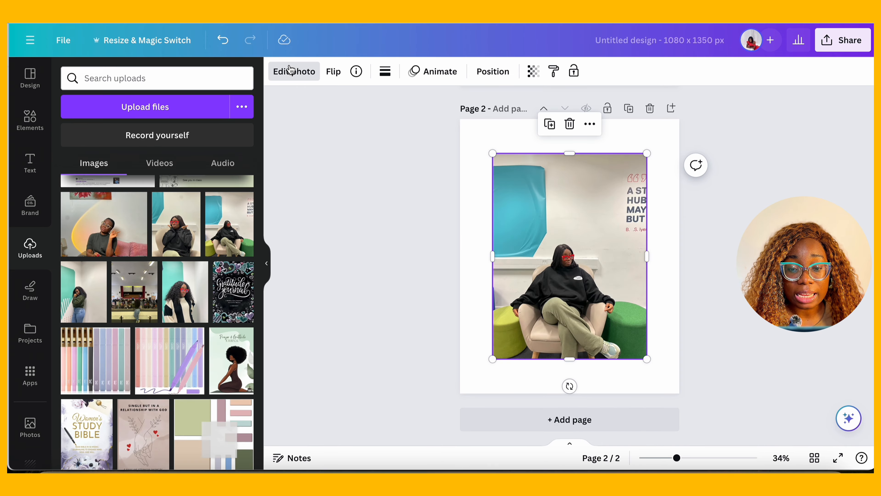
Step: Generate a Whole Page Magic Expand of the seated woman's photo on page 2
{"action": "left_click", "coordinate": [292, 71]}
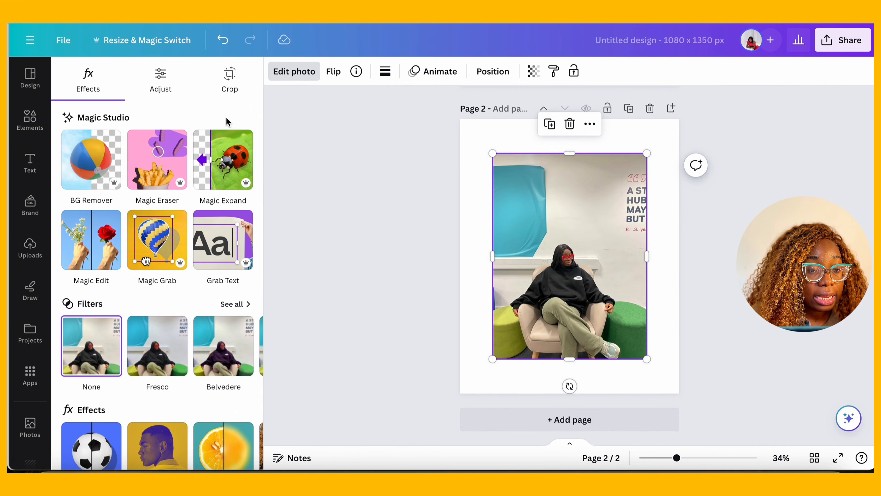
{"action": "left_click", "coordinate": [233, 149]}
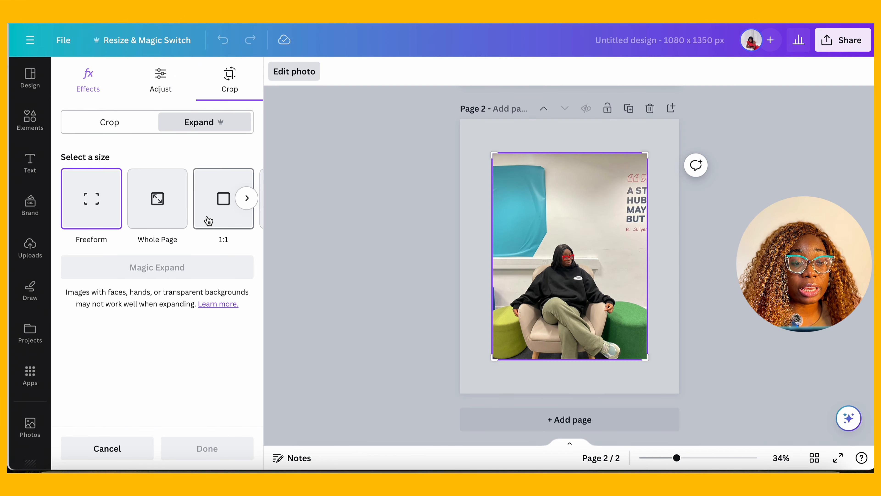
{"action": "left_click", "coordinate": [178, 224]}
{"action": "left_click", "coordinate": [163, 264]}
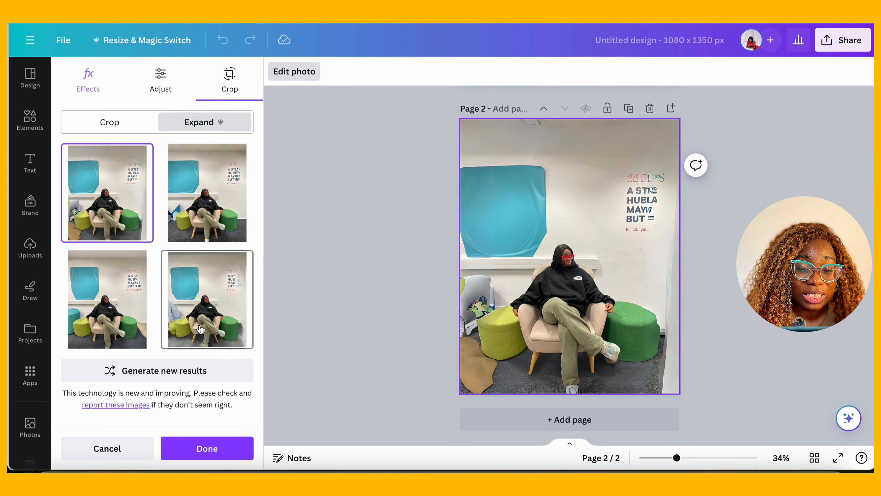
Step: Compare the four expanded versions of the page 2 photo and keep the first one
{"action": "left_click", "coordinate": [200, 330]}
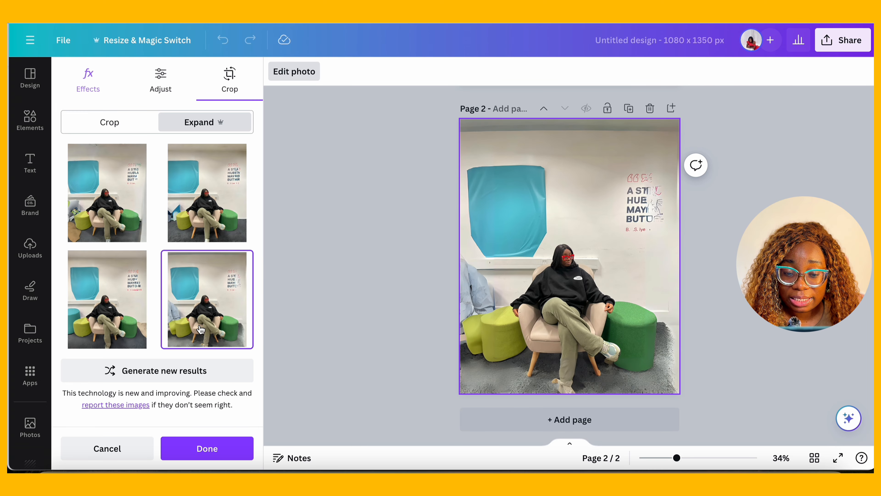
{"action": "left_click", "coordinate": [118, 326]}
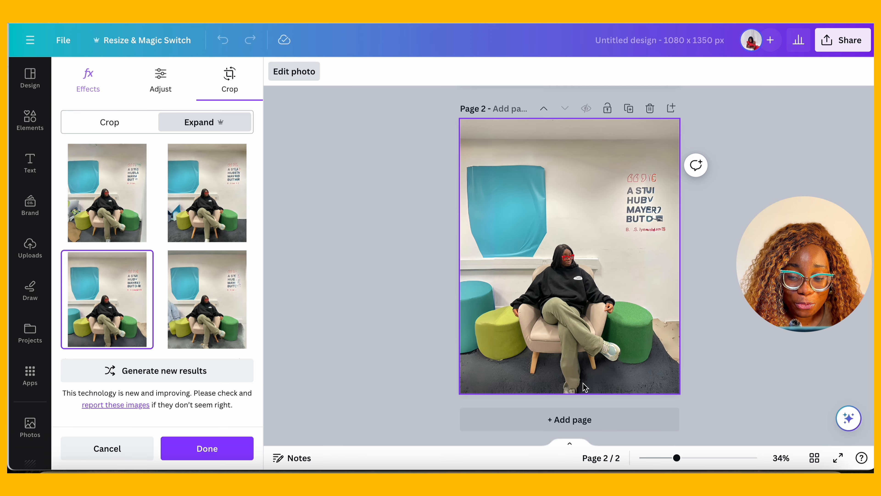
{"action": "left_click", "coordinate": [198, 199]}
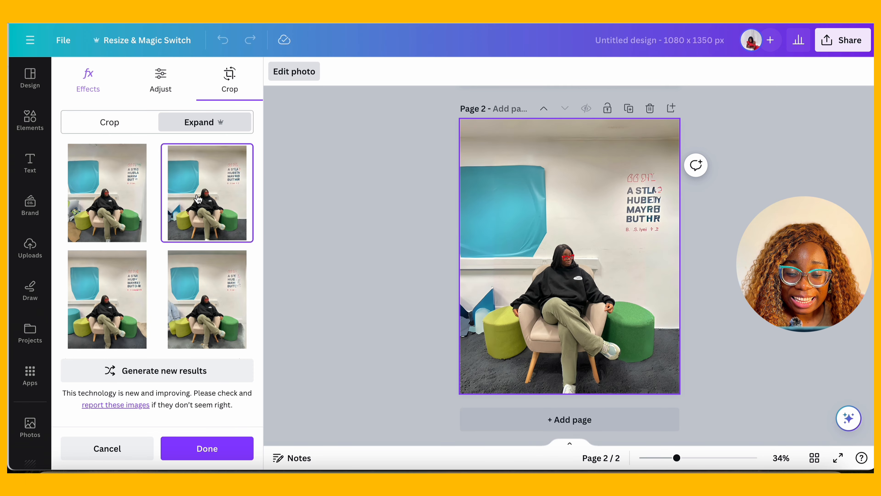
{"action": "left_click", "coordinate": [107, 208]}
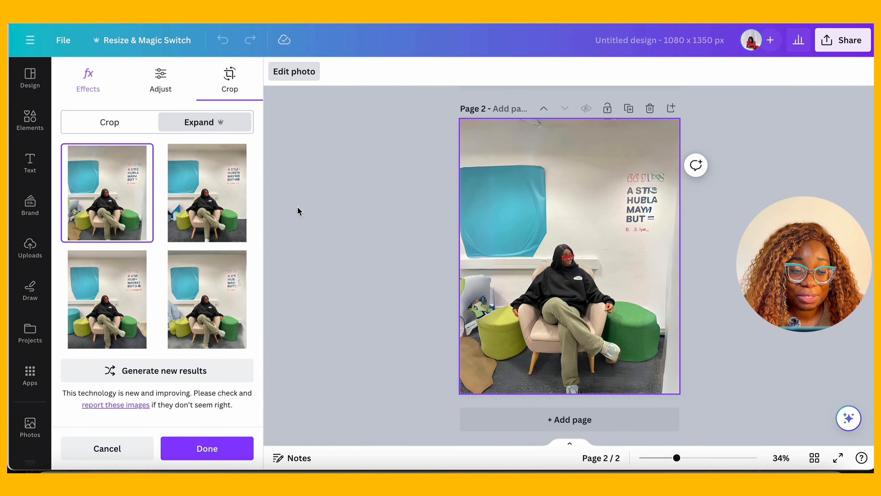
{"action": "left_click", "coordinate": [200, 448]}
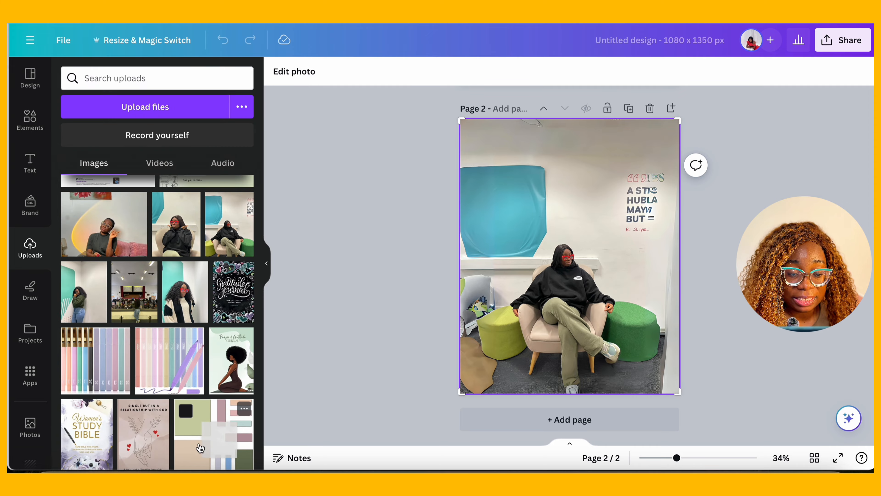
{"action": "left_click", "coordinate": [387, 312]}
Step: Use Magic Eraser with brush size 16 to remove the wall lettering and the clutter and brown mat beside the lime-green stool
{"action": "left_click", "coordinate": [592, 240]}
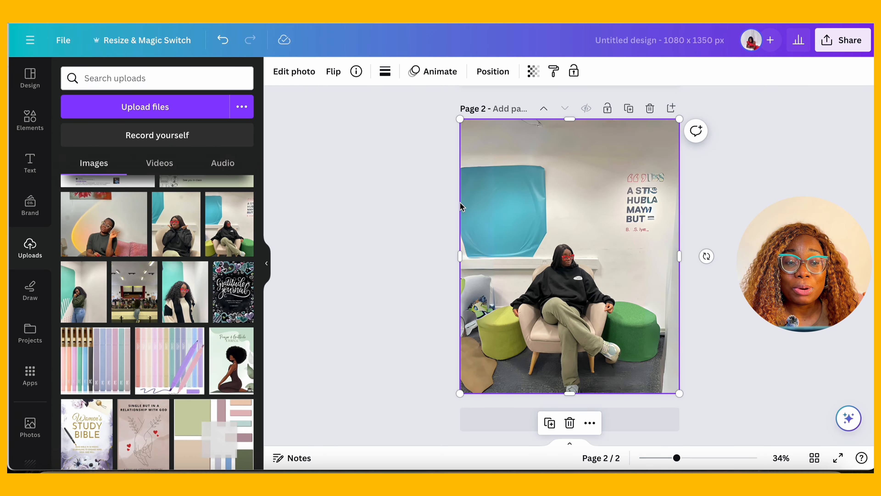
{"action": "left_click", "coordinate": [282, 71]}
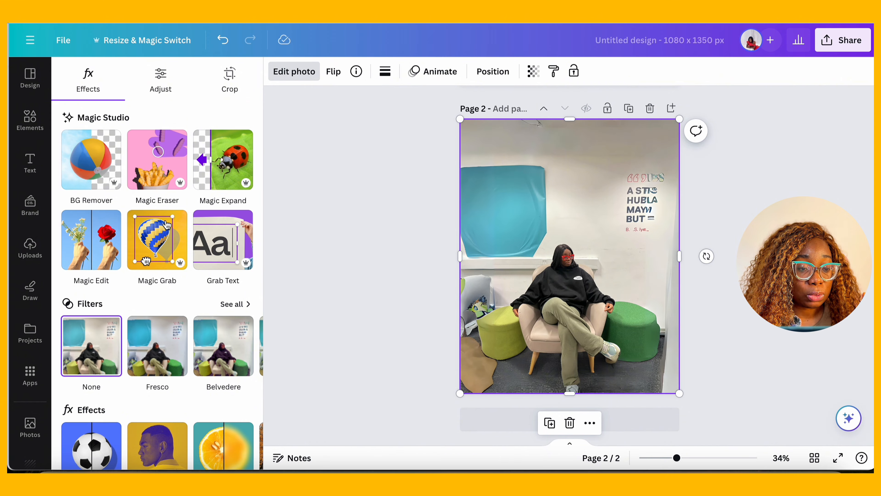
{"action": "left_click", "coordinate": [145, 172]}
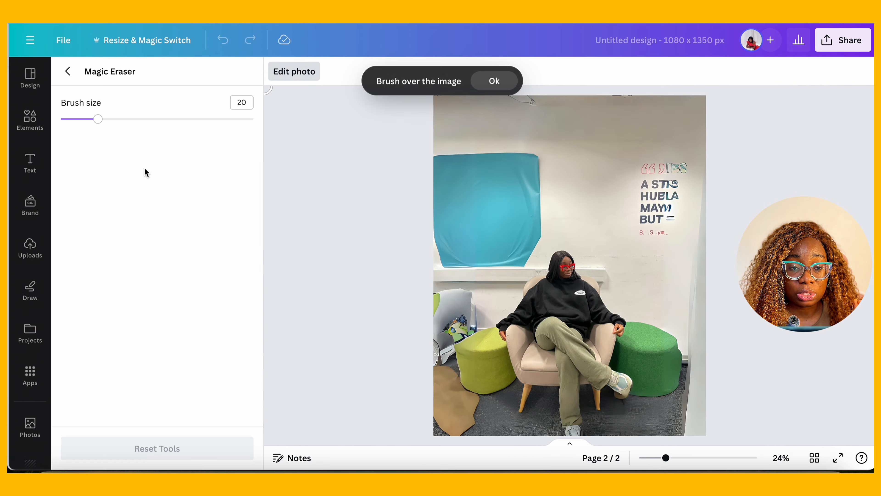
{"action": "mouse_move", "coordinate": [98, 121]}
{"action": "left_mouse_down"}
{"action": "mouse_move", "coordinate": [156, 119]}
{"action": "mouse_move", "coordinate": [90, 120]}
{"action": "left_mouse_up"}
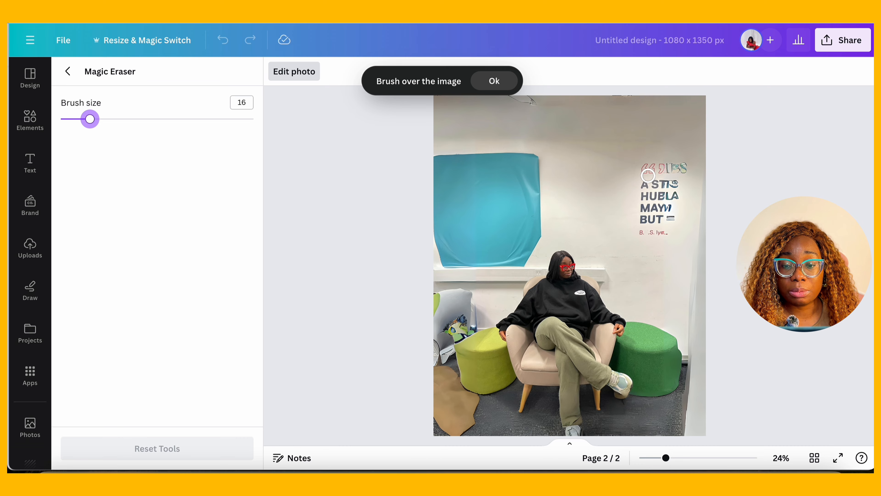
{"action": "mouse_move", "coordinate": [645, 164]}
{"action": "left_mouse_down"}
{"action": "mouse_move", "coordinate": [685, 167]}
{"action": "mouse_move", "coordinate": [641, 170]}
{"action": "mouse_move", "coordinate": [640, 233]}
{"action": "mouse_move", "coordinate": [658, 236]}
{"action": "mouse_move", "coordinate": [686, 161]}
{"action": "mouse_move", "coordinate": [677, 188]}
{"action": "mouse_move", "coordinate": [641, 228]}
{"action": "mouse_move", "coordinate": [656, 175]}
{"action": "mouse_move", "coordinate": [661, 232]}
{"action": "mouse_move", "coordinate": [668, 184]}
{"action": "mouse_move", "coordinate": [654, 234]}
{"action": "mouse_move", "coordinate": [663, 192]}
{"action": "mouse_move", "coordinate": [676, 180]}
{"action": "mouse_move", "coordinate": [654, 215]}
{"action": "mouse_move", "coordinate": [663, 163]}
{"action": "left_mouse_up"}
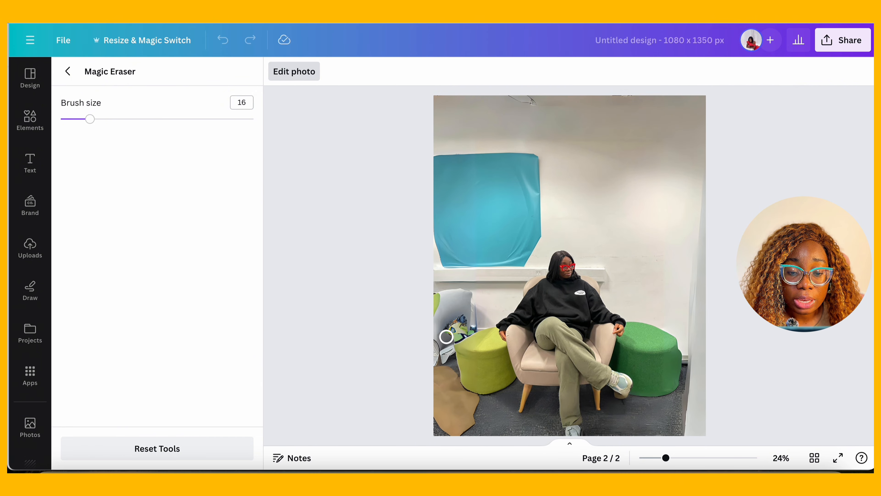
{"action": "mouse_move", "coordinate": [444, 336]}
{"action": "left_mouse_down"}
{"action": "mouse_move", "coordinate": [474, 325]}
{"action": "mouse_move", "coordinate": [472, 311]}
{"action": "mouse_move", "coordinate": [459, 318]}
{"action": "mouse_move", "coordinate": [470, 291]}
{"action": "mouse_move", "coordinate": [450, 312]}
{"action": "mouse_move", "coordinate": [441, 291]}
{"action": "mouse_move", "coordinate": [474, 288]}
{"action": "mouse_move", "coordinate": [474, 315]}
{"action": "mouse_move", "coordinate": [436, 301]}
{"action": "mouse_move", "coordinate": [437, 343]}
{"action": "mouse_move", "coordinate": [447, 323]}
{"action": "mouse_move", "coordinate": [440, 357]}
{"action": "mouse_move", "coordinate": [448, 348]}
{"action": "mouse_move", "coordinate": [450, 384]}
{"action": "mouse_move", "coordinate": [452, 369]}
{"action": "mouse_move", "coordinate": [438, 362]}
{"action": "mouse_move", "coordinate": [435, 424]}
{"action": "mouse_move", "coordinate": [456, 431]}
{"action": "mouse_move", "coordinate": [476, 412]}
{"action": "mouse_move", "coordinate": [453, 390]}
{"action": "mouse_move", "coordinate": [453, 418]}
{"action": "mouse_move", "coordinate": [450, 405]}
{"action": "mouse_move", "coordinate": [443, 413]}
{"action": "mouse_move", "coordinate": [465, 402]}
{"action": "mouse_move", "coordinate": [451, 383]}
{"action": "mouse_move", "coordinate": [476, 401]}
{"action": "mouse_move", "coordinate": [473, 419]}
{"action": "mouse_move", "coordinate": [443, 425]}
{"action": "left_mouse_up"}
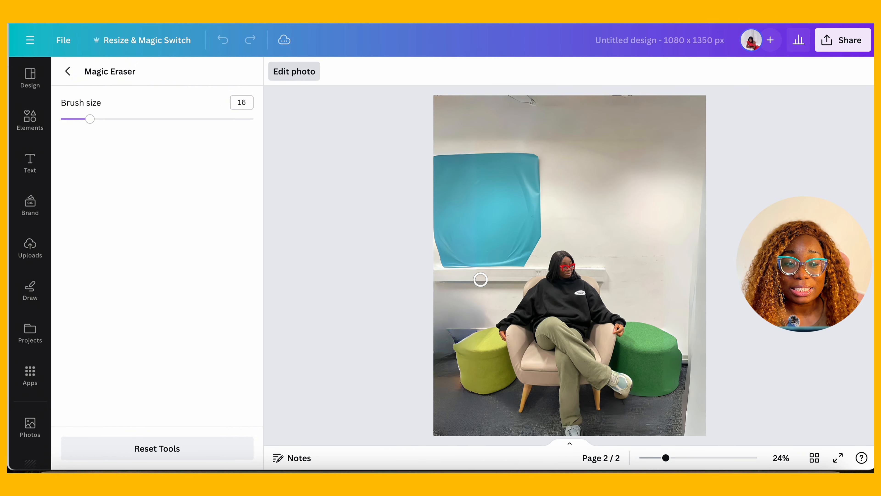
{"action": "left_click", "coordinate": [67, 71]}
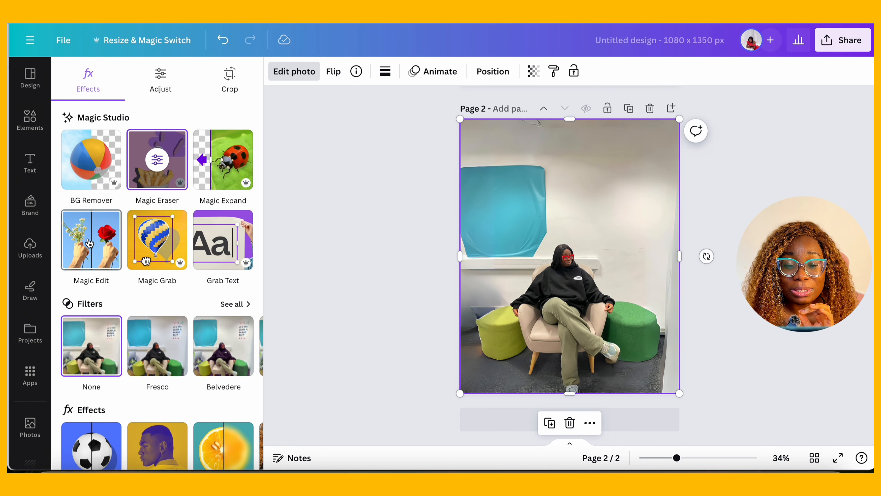
Step: Mark the blank wall above the dark green stool as the Magic Edit area on the page 2 photo
{"action": "left_click", "coordinate": [89, 240]}
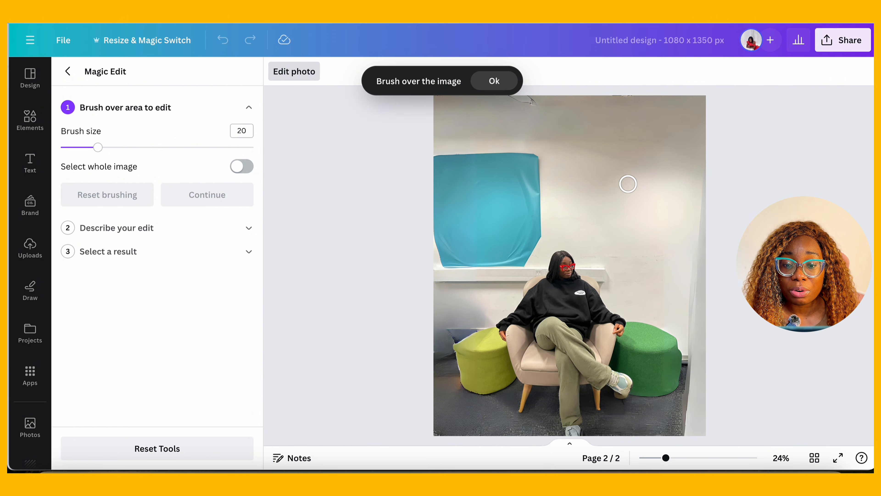
{"action": "mouse_move", "coordinate": [594, 188]}
{"action": "left_mouse_down"}
{"action": "mouse_move", "coordinate": [621, 163]}
{"action": "mouse_move", "coordinate": [651, 177]}
{"action": "mouse_move", "coordinate": [663, 221]}
{"action": "mouse_move", "coordinate": [625, 238]}
{"action": "mouse_move", "coordinate": [597, 205]}
{"action": "mouse_move", "coordinate": [620, 177]}
{"action": "mouse_move", "coordinate": [622, 231]}
{"action": "mouse_move", "coordinate": [624, 181]}
{"action": "mouse_move", "coordinate": [613, 200]}
{"action": "mouse_move", "coordinate": [639, 221]}
{"action": "mouse_move", "coordinate": [635, 186]}
{"action": "mouse_move", "coordinate": [652, 235]}
{"action": "mouse_move", "coordinate": [591, 180]}
{"action": "mouse_move", "coordinate": [604, 238]}
{"action": "mouse_move", "coordinate": [628, 255]}
{"action": "mouse_move", "coordinate": [650, 248]}
{"action": "mouse_move", "coordinate": [656, 230]}
{"action": "mouse_move", "coordinate": [639, 167]}
{"action": "mouse_move", "coordinate": [644, 157]}
{"action": "mouse_move", "coordinate": [660, 161]}
{"action": "mouse_move", "coordinate": [648, 250]}
{"action": "left_mouse_up"}
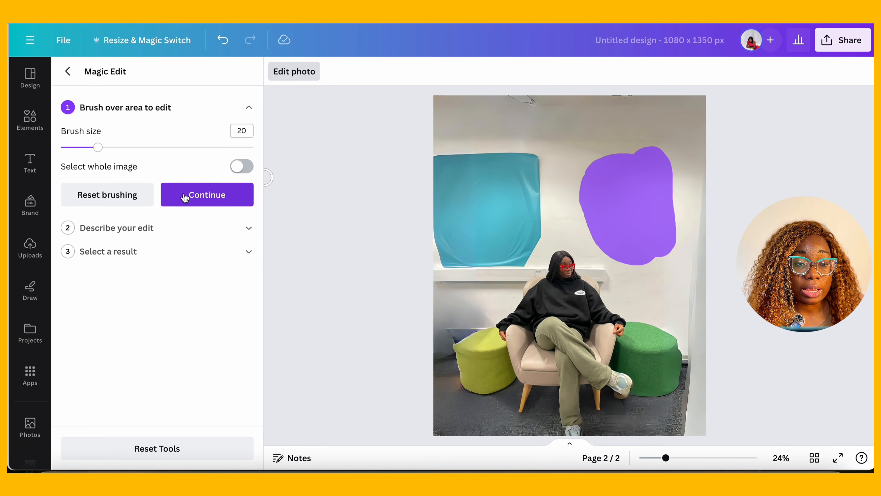
{"action": "left_click", "coordinate": [196, 195]}
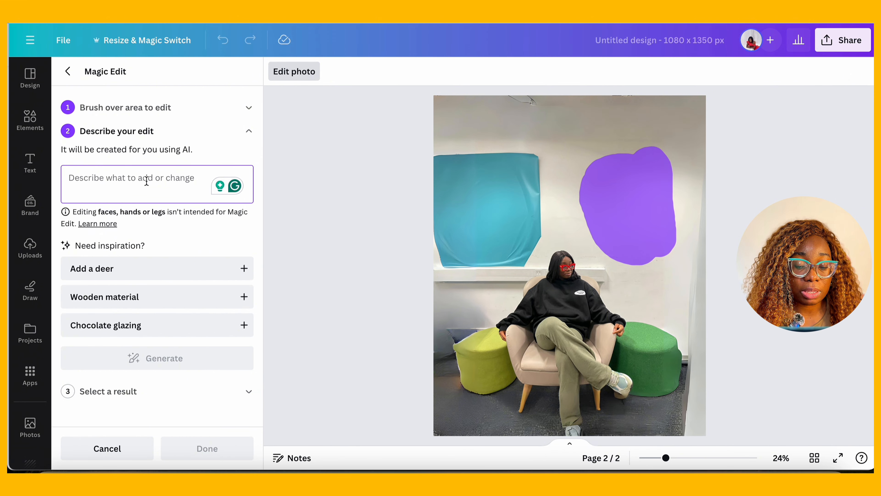
Step: Try generating Magic Edit results for the marked wall with the description Wall art that says "Your Dreams are Valid."
{"action": "type", "text": "Wall a"}
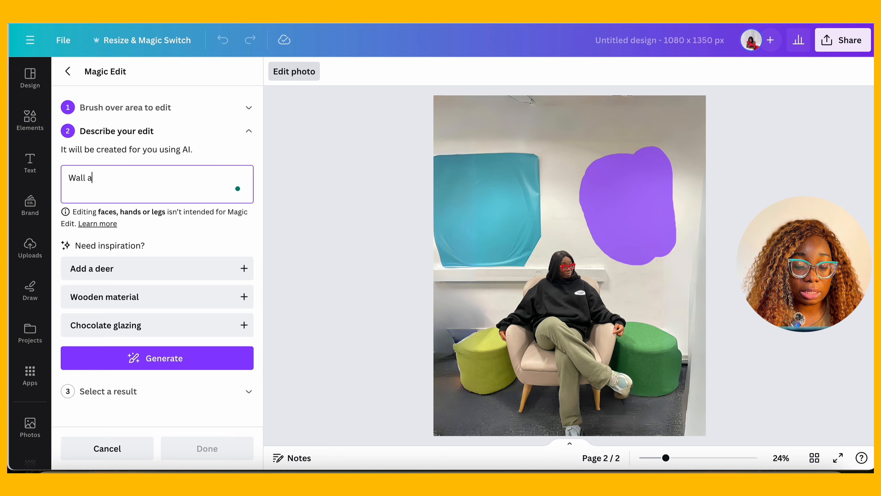
{"action": "type", "text": "rt that says"}
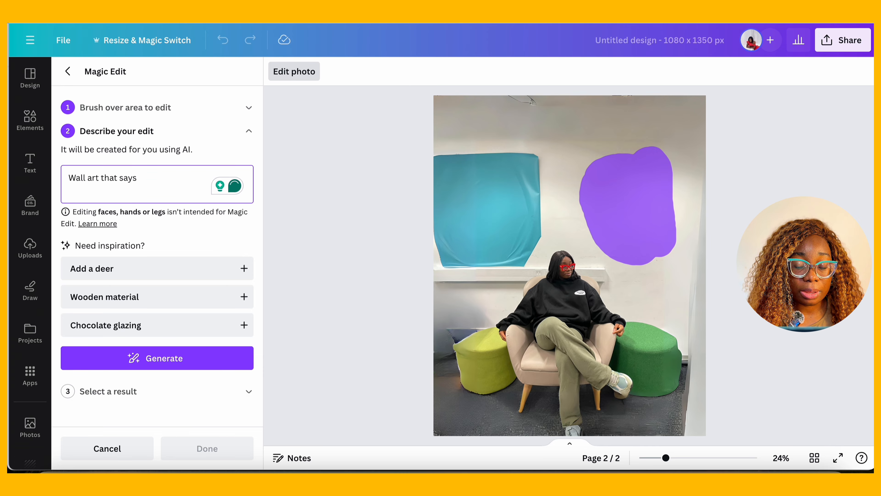
{"action": "type", "text": " \"Your Dream"}
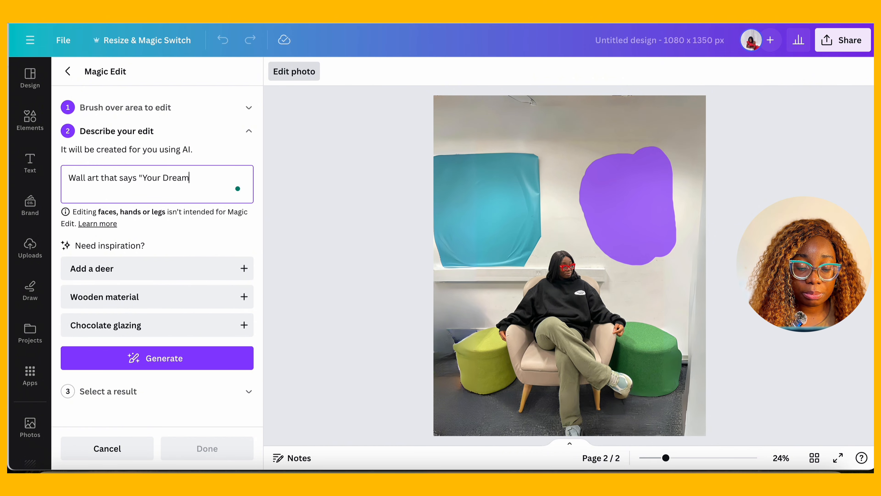
{"action": "type", "text": "s are Valid"}
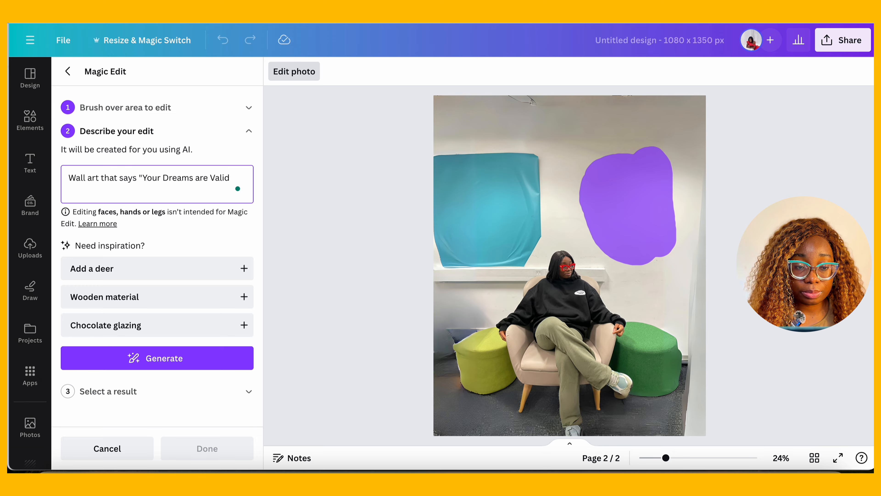
{"action": "type", "text": ".\""}
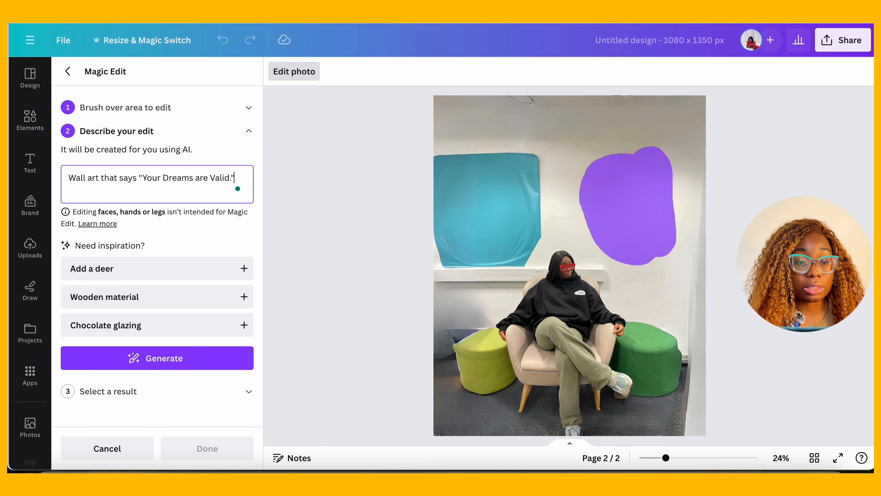
{"action": "left_click", "coordinate": [152, 363]}
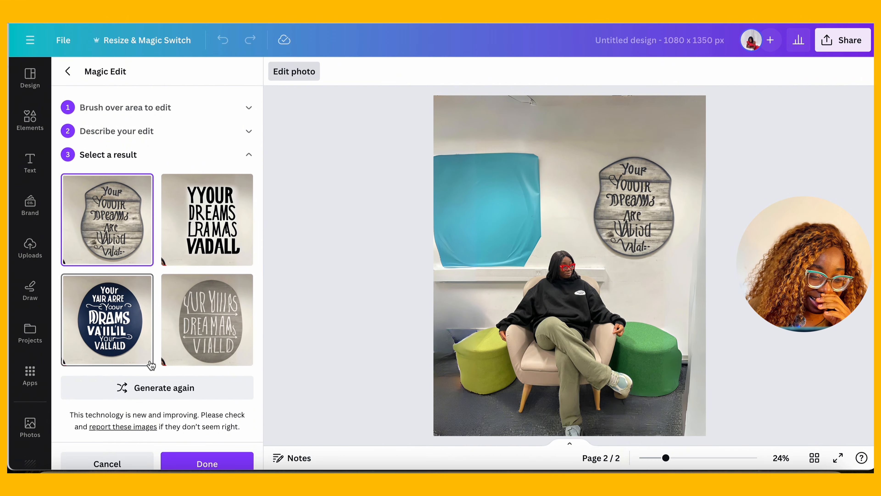
Step: Reword the edit description to photo frame that says "Your dreams are Valid."
{"action": "left_click", "coordinate": [196, 131]}
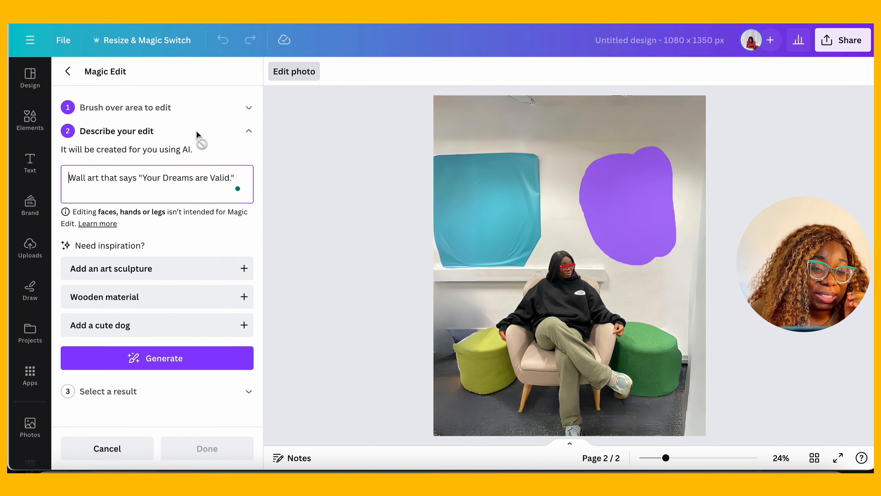
{"action": "left_click", "coordinate": [169, 179]}
{"action": "key", "text": "BackSpace"}
{"action": "type", "text": "d"}
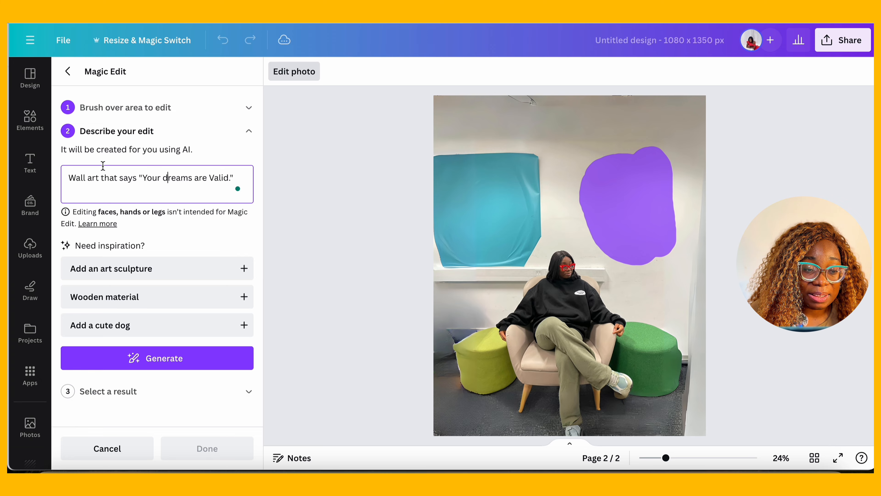
{"action": "double_click", "coordinate": [78, 177]}
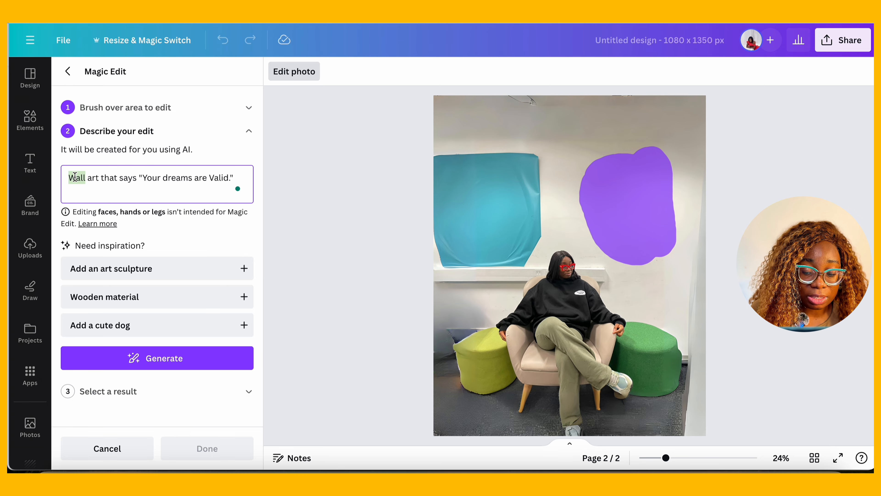
{"action": "type", "text": "photo fr"}
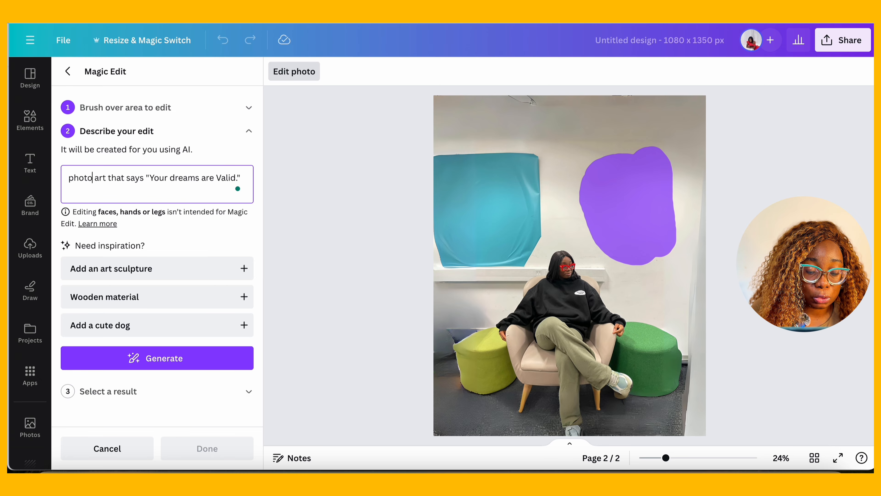
{"action": "type", "text": "ame"}
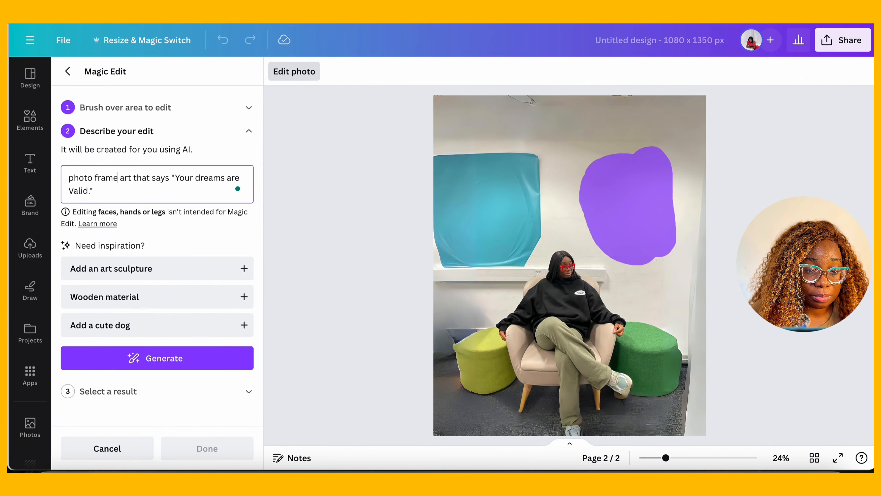
{"action": "key", "text": "BackSpace"}
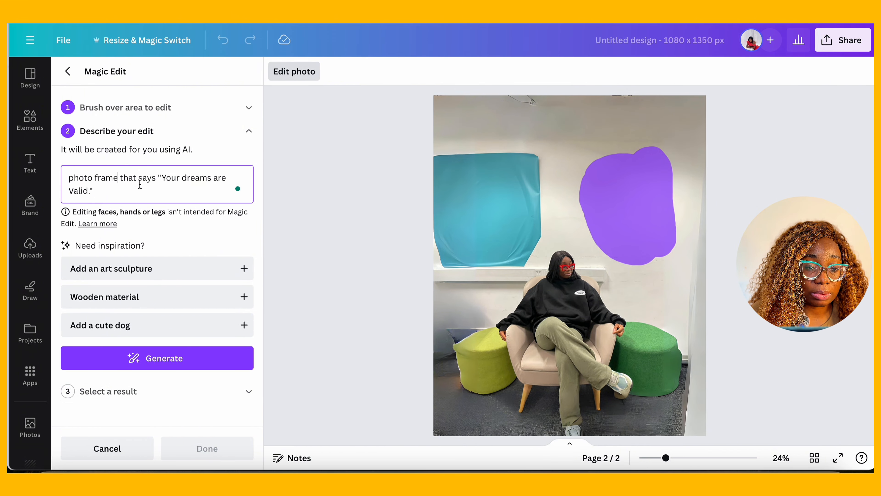
Step: Try generating results with the description reworded to photo frame with the inscription "Your dreams are Valid."
{"action": "double_click", "coordinate": [128, 177]}
{"action": "type", "text": "with"}
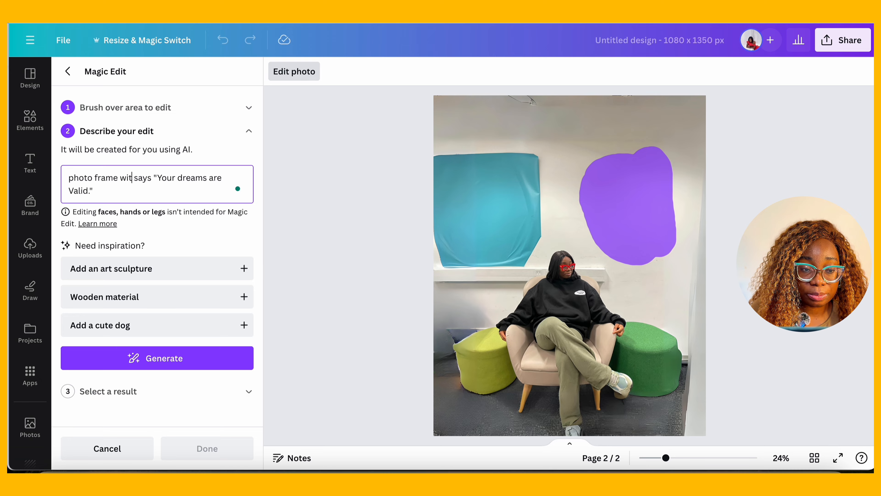
{"action": "type", "text": " the inscri"}
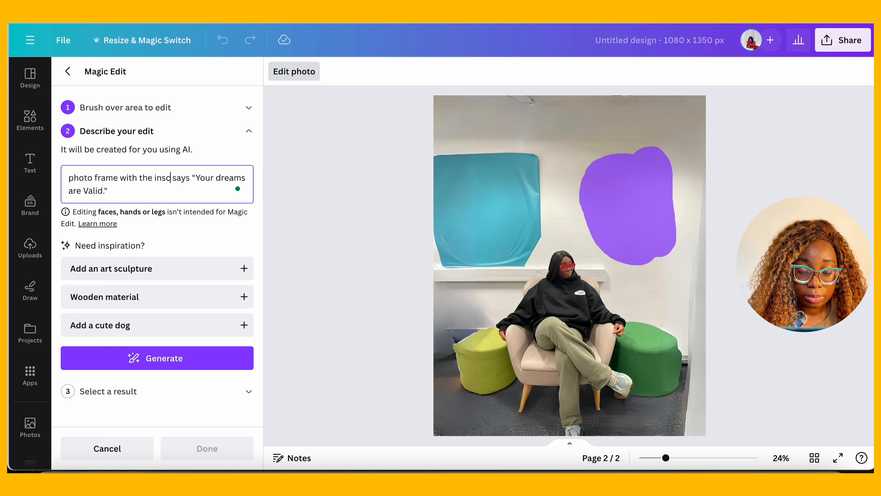
{"action": "key", "text": "BackSpace"}
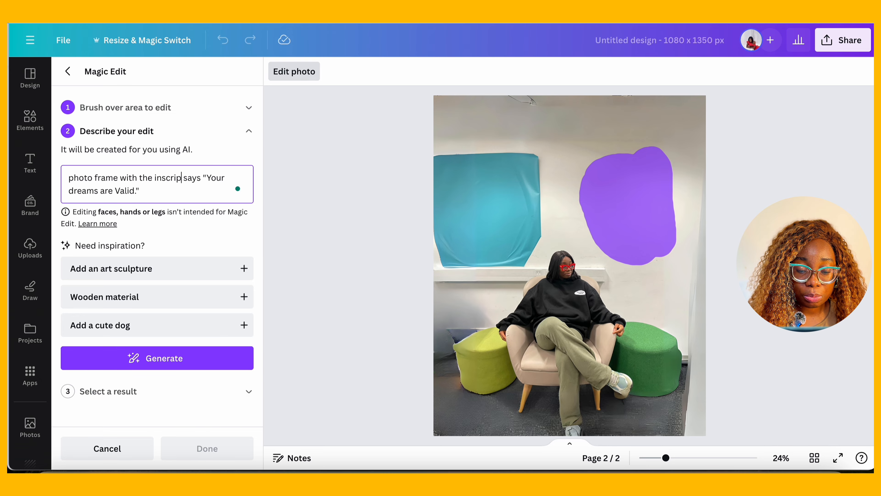
{"action": "type", "text": "n"}
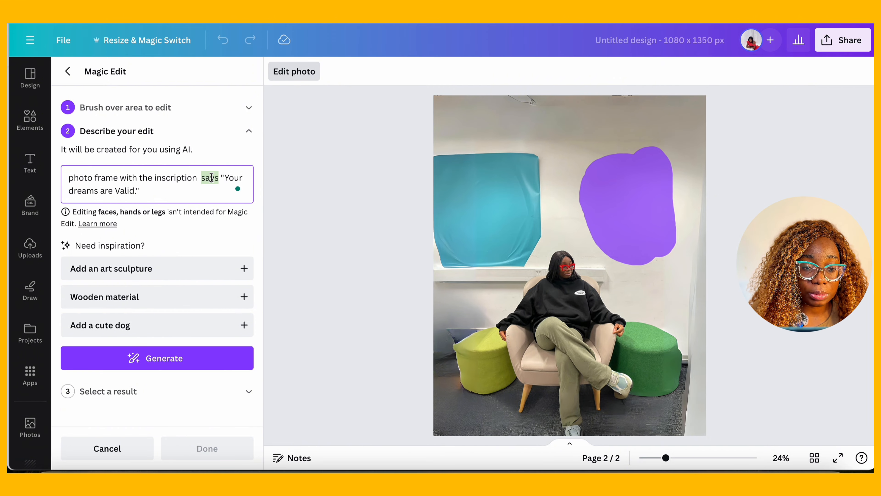
{"action": "left_click", "coordinate": [192, 369]}
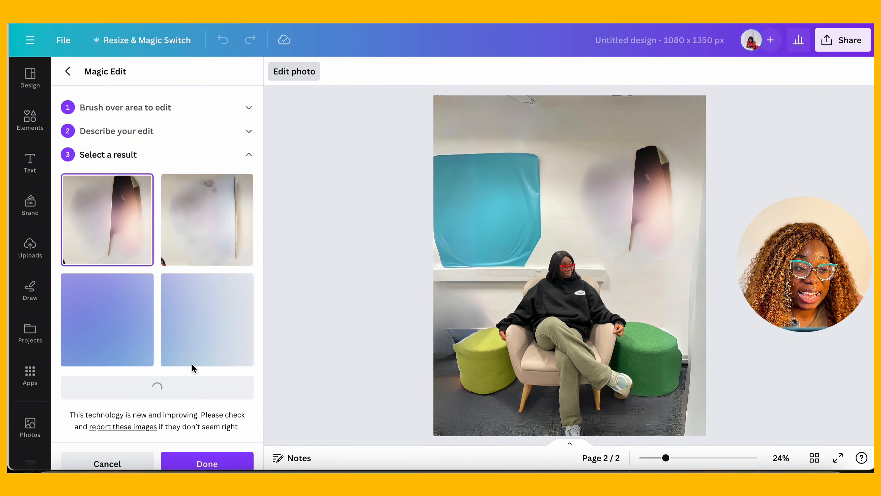
Step: Shorten the edit description to "photo frame" and generate new results for the wall
{"action": "left_click", "coordinate": [215, 130]}
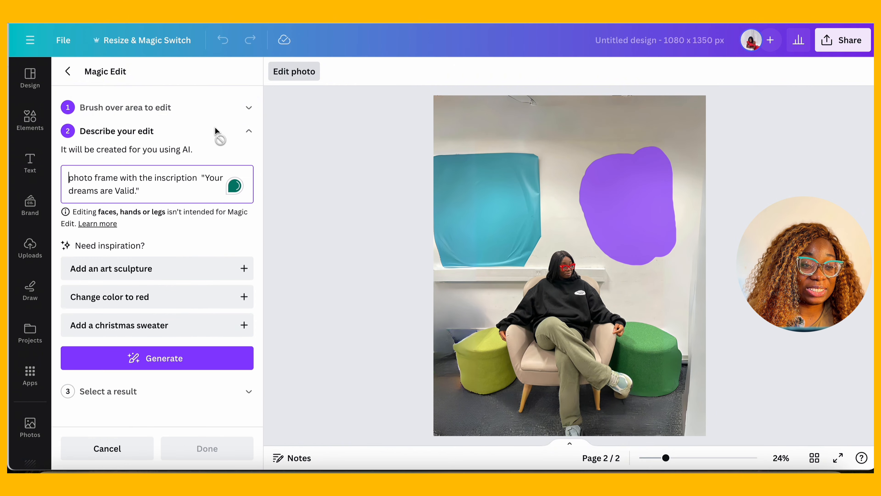
{"action": "left_click_drag", "start_coordinate": [143, 191], "coordinate": [119, 178]}
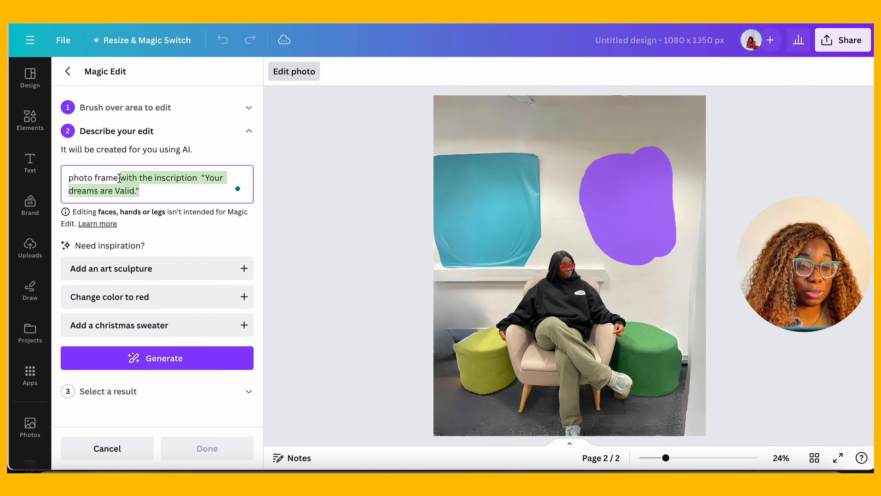
{"action": "key", "text": "BackSpace"}
{"action": "left_click", "coordinate": [144, 359]}
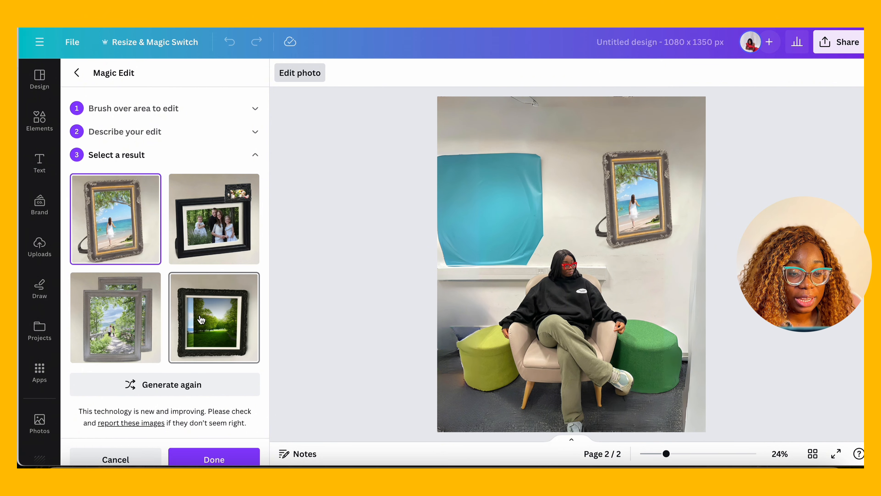
Step: Preview the black-framed park picture, regenerate the photo frame results, and apply the forest picture in the thin dark blue frame
{"action": "left_click", "coordinate": [201, 319]}
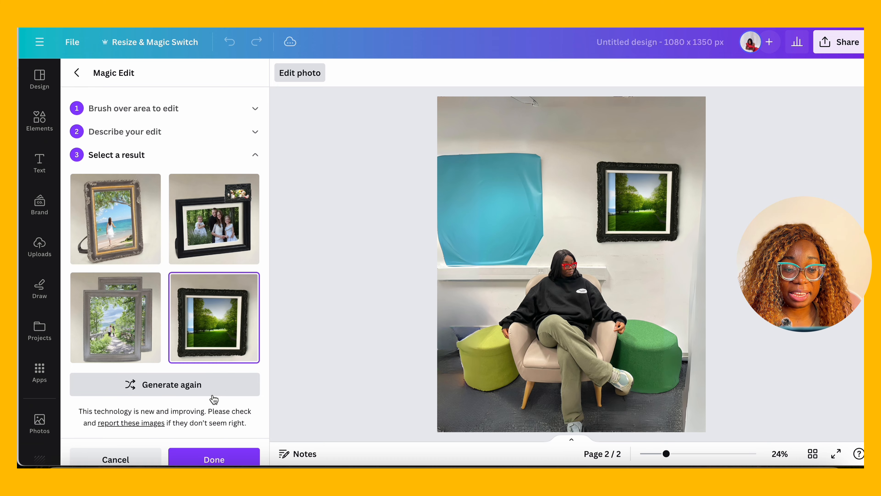
{"action": "left_click", "coordinate": [205, 386]}
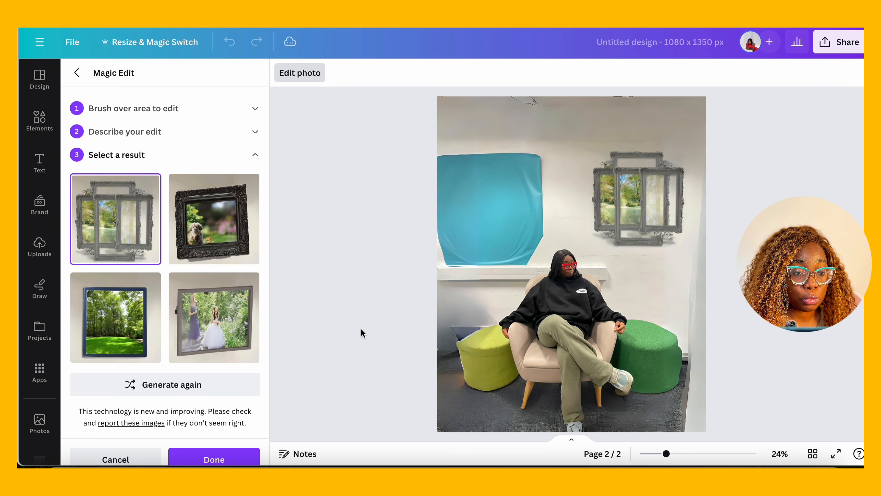
{"action": "left_click", "coordinate": [133, 328]}
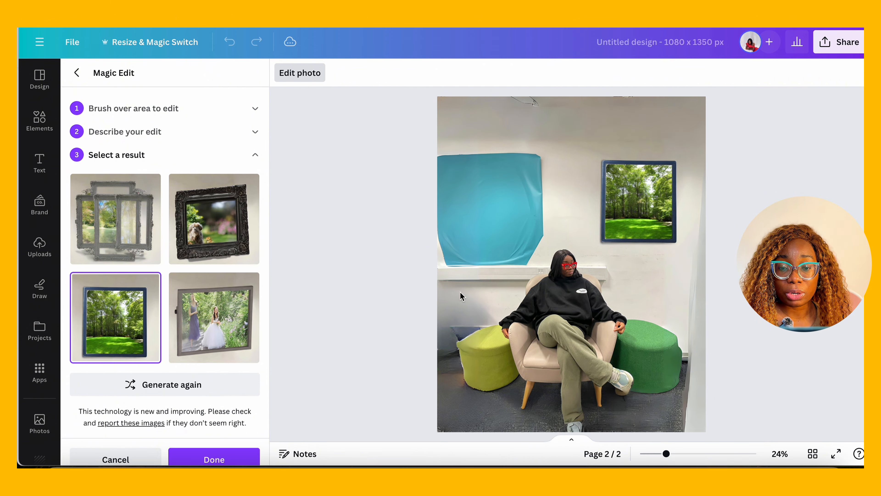
{"action": "left_click", "coordinate": [212, 455]}
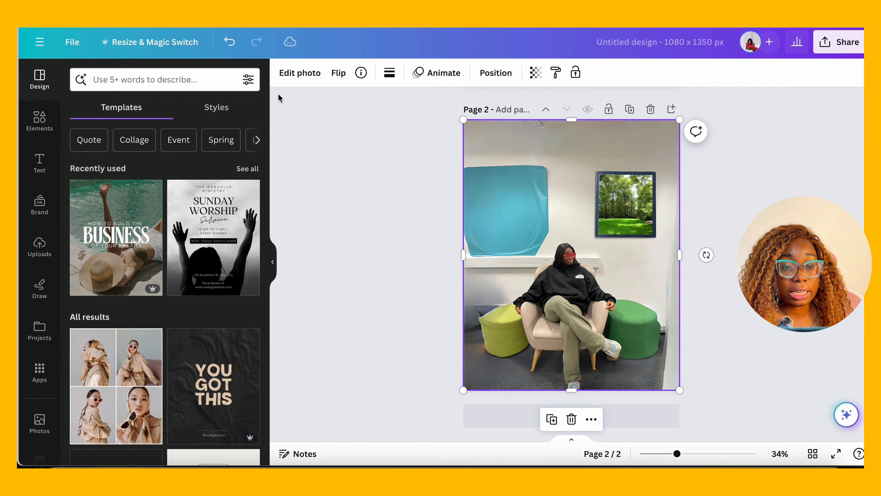
Step: Mark the photo's left edge beside the lime-green stool, from below the window ledge to the floor, as a new Magic Edit area
{"action": "left_click", "coordinate": [299, 79]}
{"action": "left_click", "coordinate": [100, 239]}
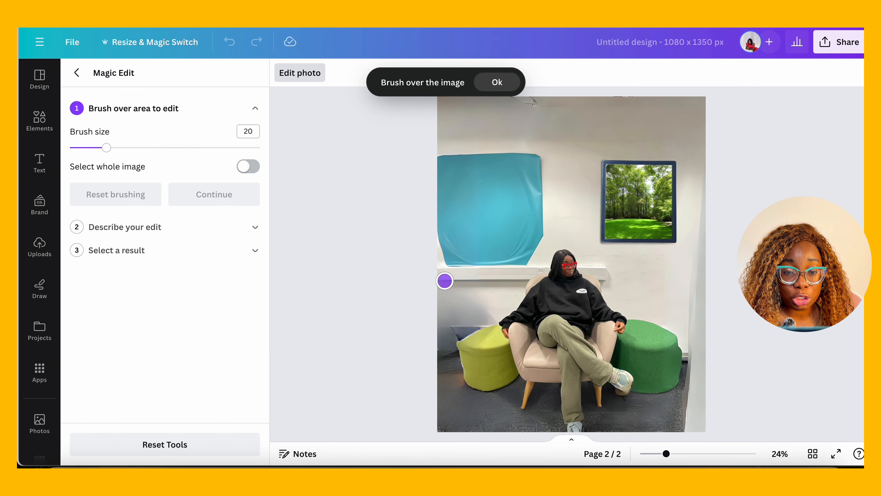
{"action": "mouse_move", "coordinate": [445, 280]}
{"action": "left_mouse_down"}
{"action": "mouse_move", "coordinate": [472, 280]}
{"action": "mouse_move", "coordinate": [456, 339]}
{"action": "left_mouse_up"}
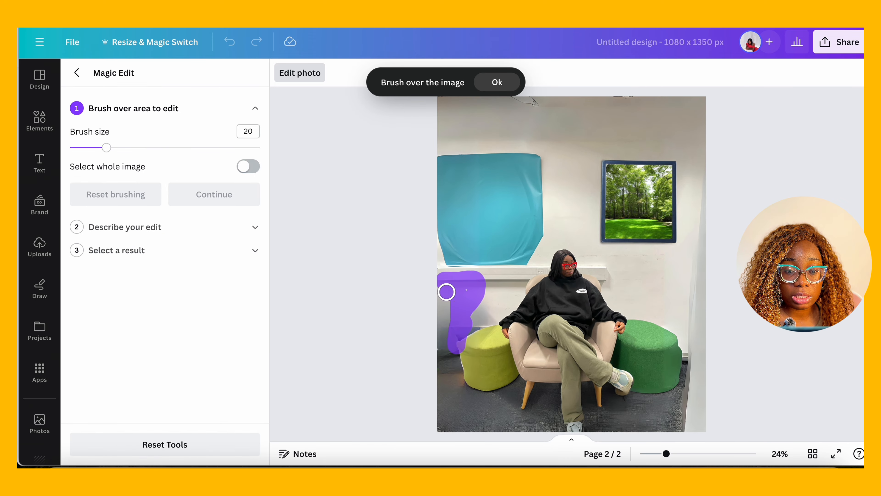
{"action": "left_click_drag", "start_coordinate": [447, 292], "coordinate": [442, 354]}
{"action": "mouse_move", "coordinate": [449, 314]}
{"action": "left_mouse_down"}
{"action": "mouse_move", "coordinate": [474, 299]}
{"action": "mouse_move", "coordinate": [476, 316]}
{"action": "mouse_move", "coordinate": [450, 336]}
{"action": "left_mouse_up"}
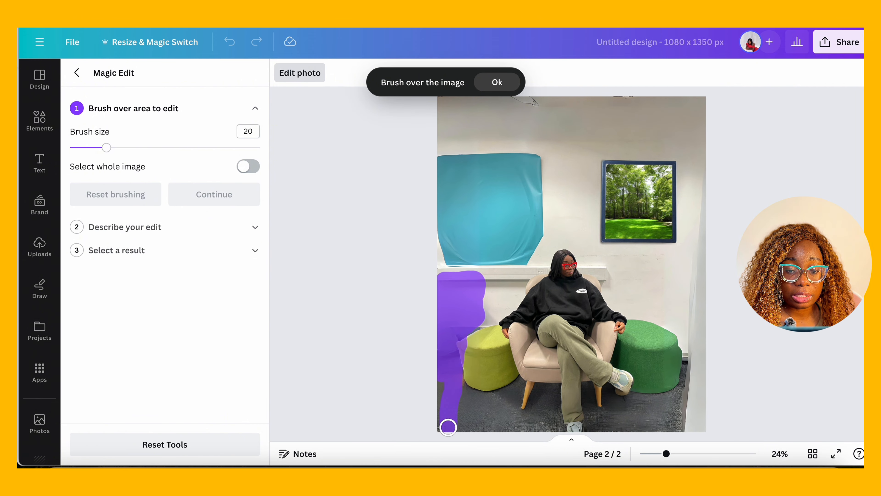
{"action": "left_click_drag", "start_coordinate": [457, 395], "coordinate": [458, 421]}
{"action": "left_click", "coordinate": [213, 194]}
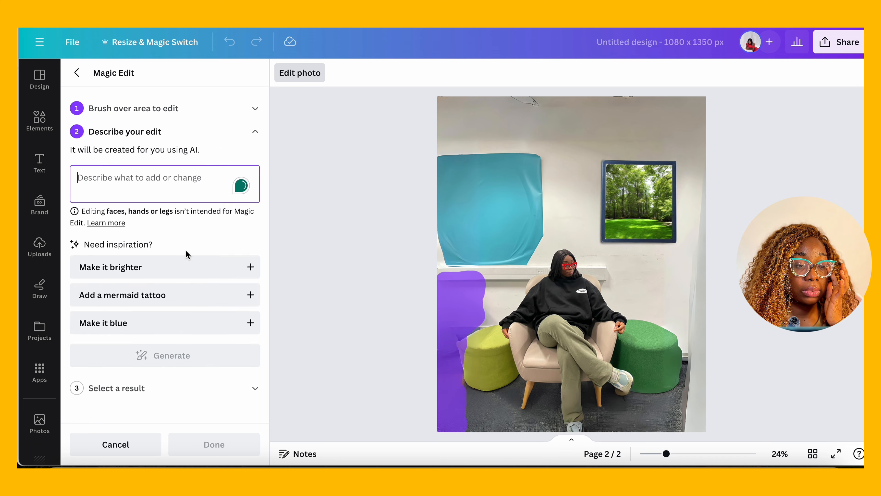
Step: Try generating "an indoor plant" in the marked area beside the lime-green stool and preview the different plant results
{"action": "type", "text": "an indoor plant"}
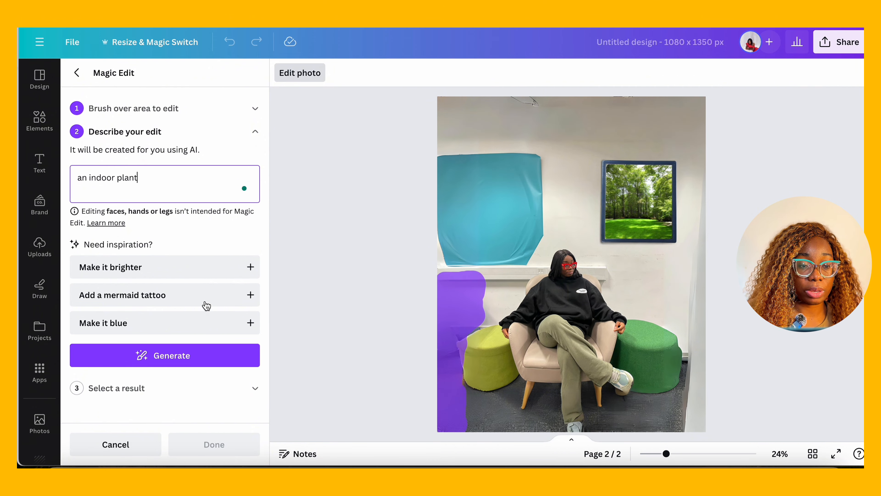
{"action": "left_click", "coordinate": [197, 354]}
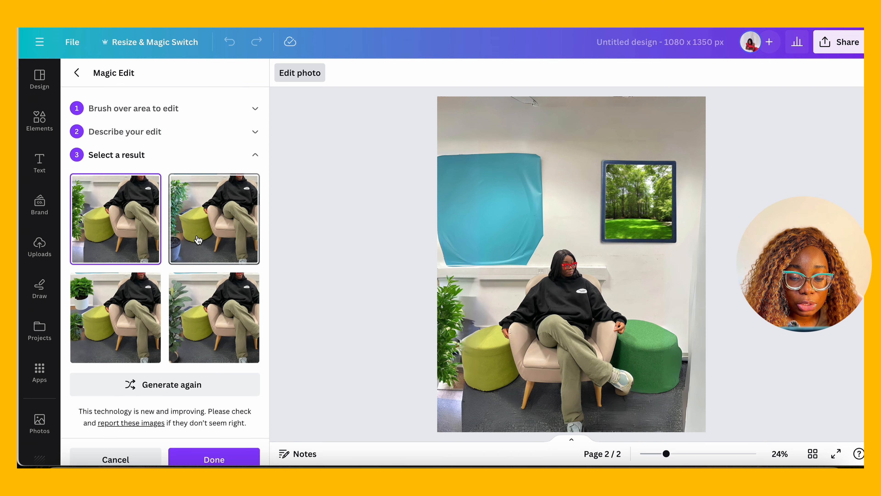
{"action": "left_click", "coordinate": [217, 246]}
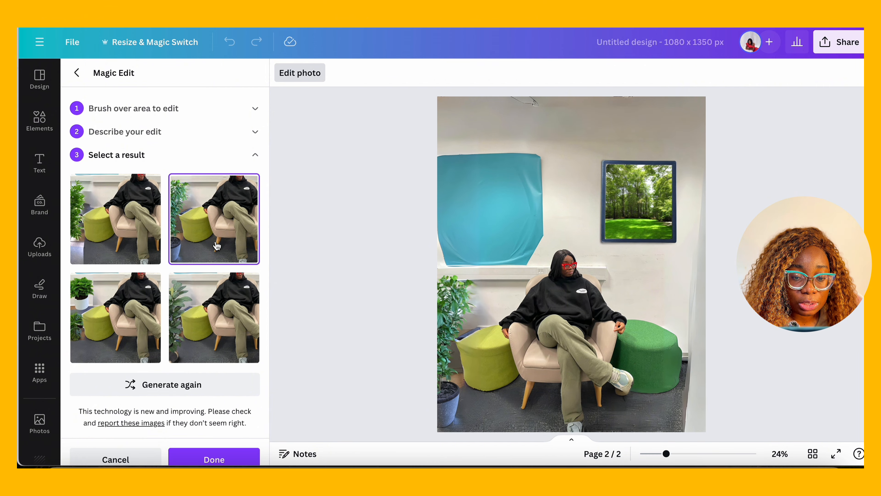
{"action": "left_click", "coordinate": [222, 316]}
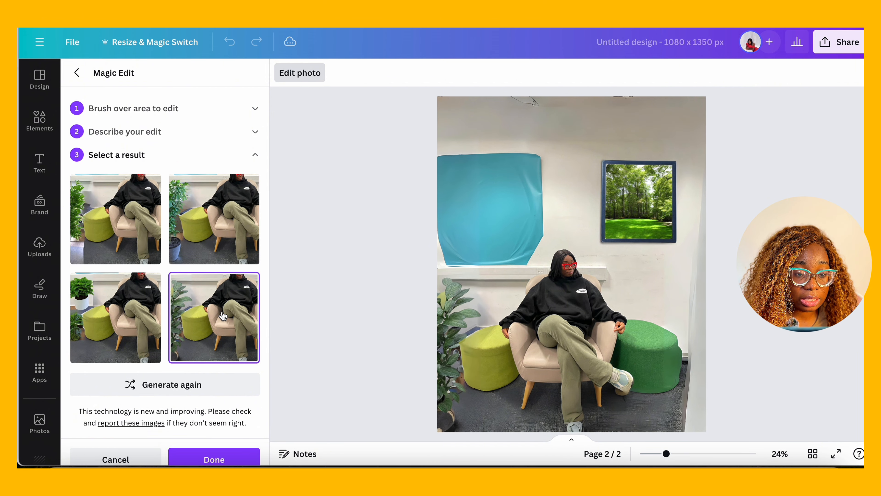
{"action": "left_click", "coordinate": [117, 346]}
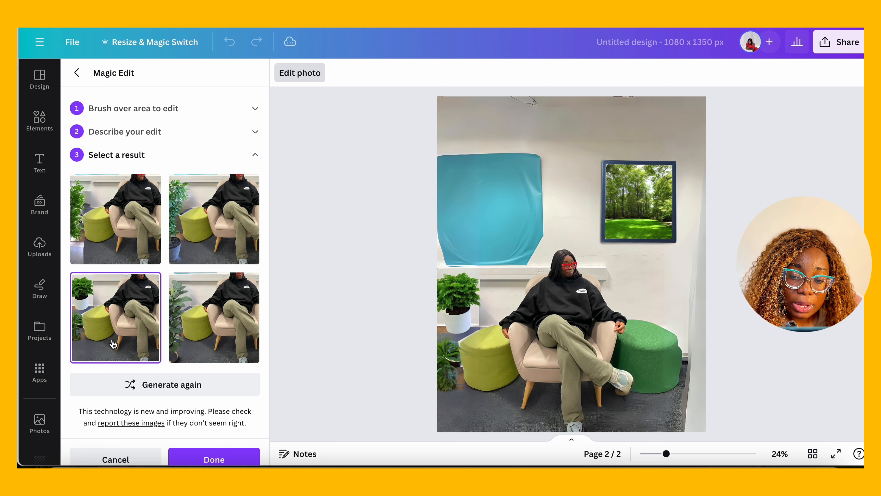
{"action": "left_click", "coordinate": [112, 244]}
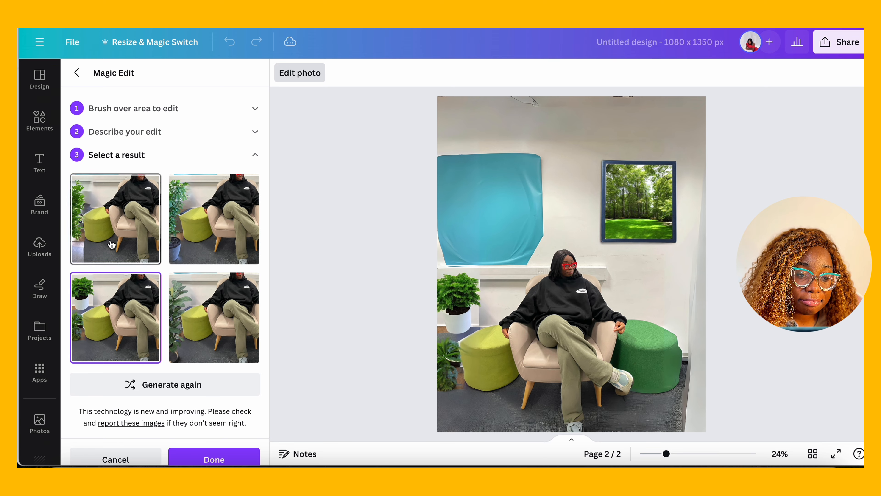
{"action": "left_click", "coordinate": [192, 229]}
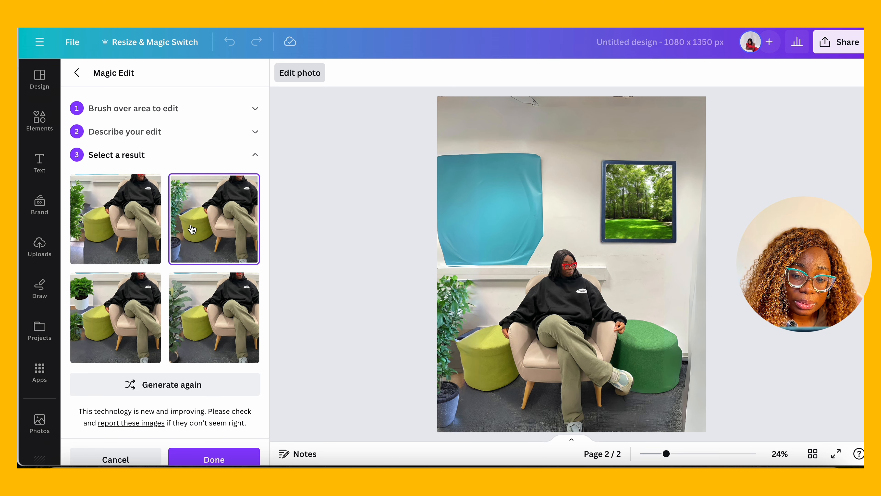
{"action": "left_click", "coordinate": [213, 290]}
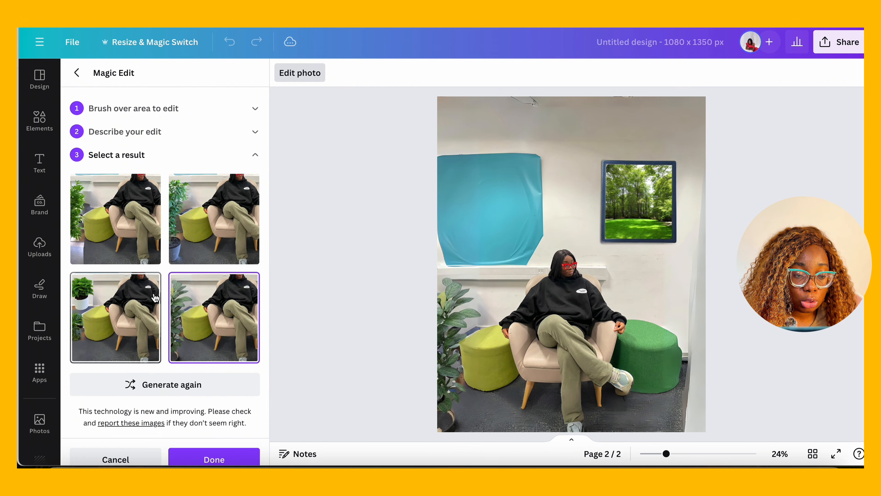
Step: Regenerate the indoor plant results, preview the new alternatives, and cancel the edit
{"action": "left_click", "coordinate": [184, 384]}
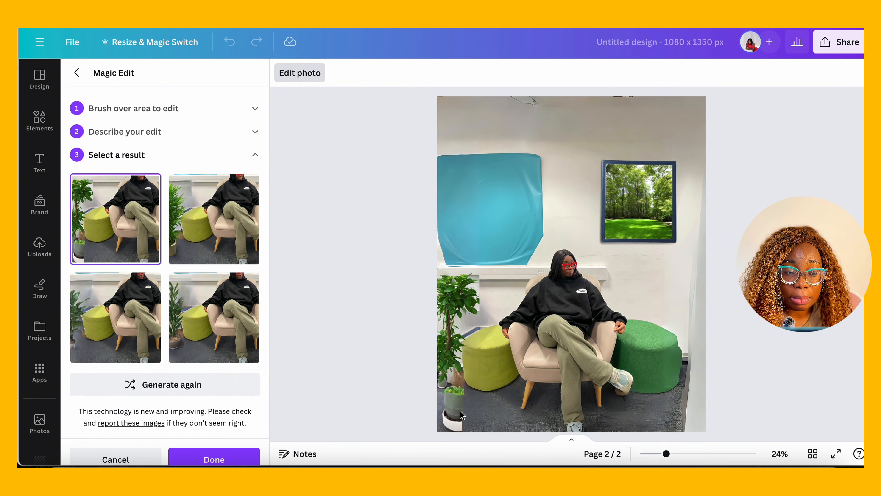
{"action": "left_click", "coordinate": [209, 291]}
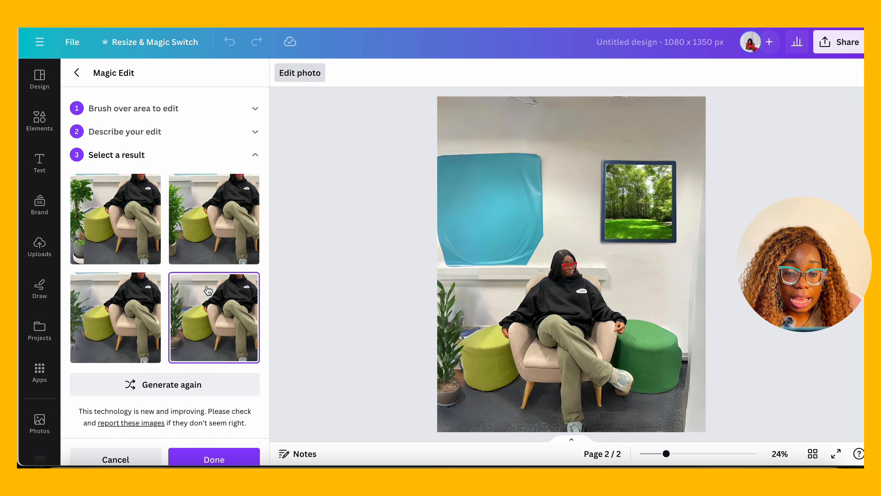
{"action": "left_click", "coordinate": [232, 239]}
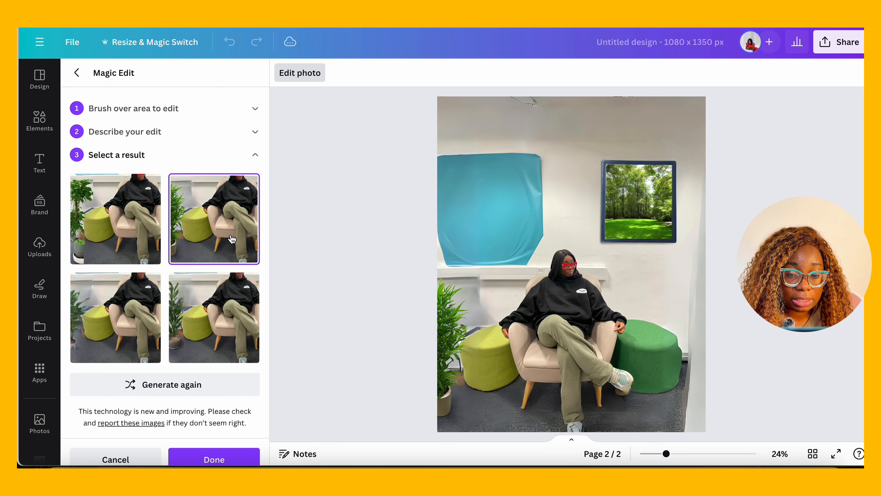
{"action": "left_click", "coordinate": [129, 309]}
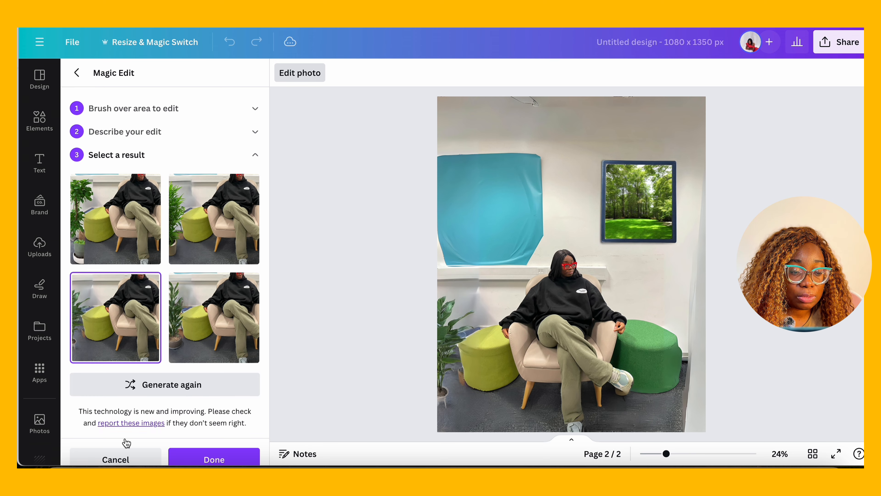
{"action": "left_click", "coordinate": [115, 458]}
Step: In Magic Edit, brush from the teal panel's lower edge to the floor and over the lime-green stool at size 36, generating "a tall indoor plant"
{"action": "left_click", "coordinate": [110, 246]}
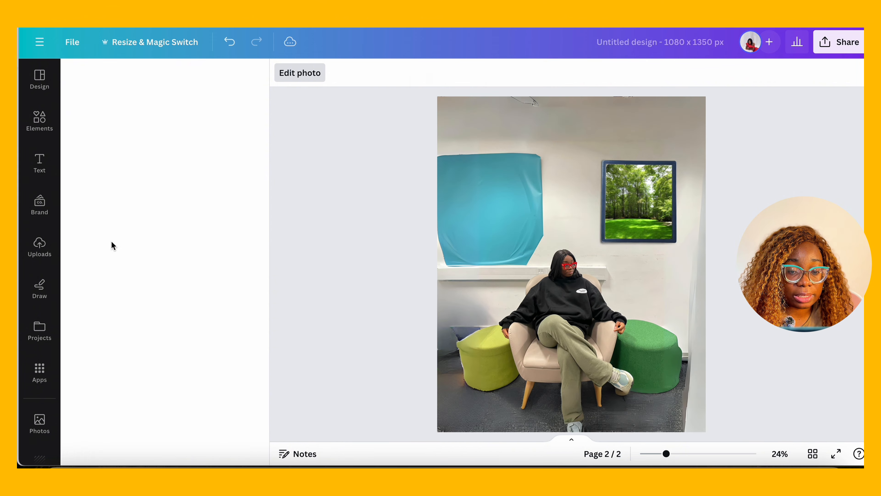
{"action": "left_click_drag", "start_coordinate": [107, 151], "coordinate": [139, 153]}
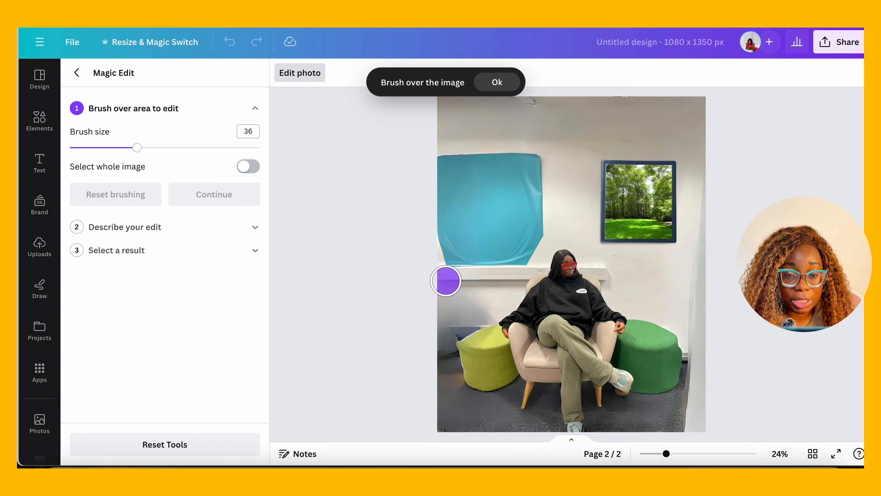
{"action": "mouse_move", "coordinate": [447, 280]}
{"action": "left_mouse_down"}
{"action": "mouse_move", "coordinate": [482, 285]}
{"action": "mouse_move", "coordinate": [486, 417]}
{"action": "mouse_move", "coordinate": [447, 423]}
{"action": "mouse_move", "coordinate": [473, 351]}
{"action": "mouse_move", "coordinate": [448, 399]}
{"action": "mouse_move", "coordinate": [470, 317]}
{"action": "mouse_move", "coordinate": [440, 345]}
{"action": "mouse_move", "coordinate": [442, 267]}
{"action": "mouse_move", "coordinate": [474, 260]}
{"action": "mouse_move", "coordinate": [482, 309]}
{"action": "left_mouse_up"}
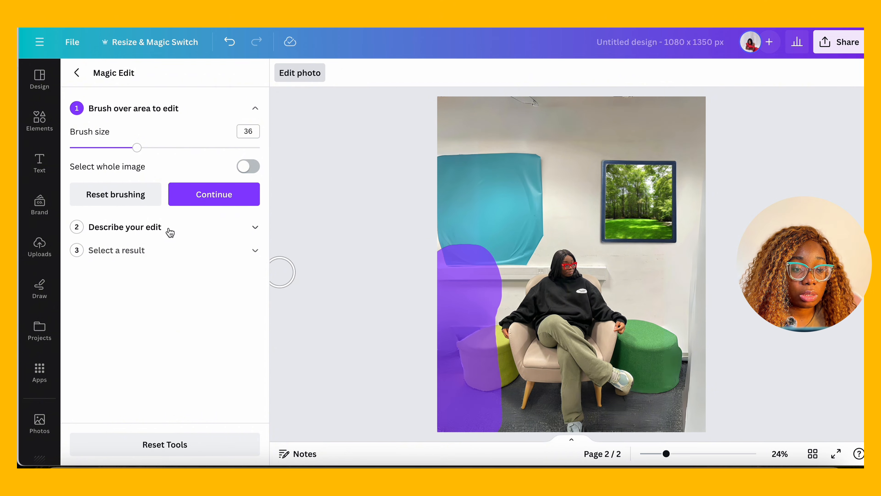
{"action": "left_click", "coordinate": [181, 231]}
{"action": "type", "text": "a tall indoor plant"}
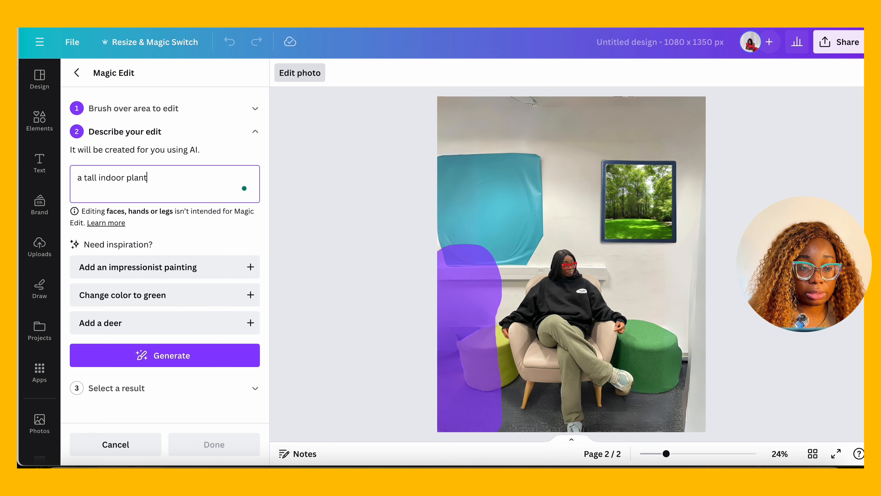
{"action": "left_click", "coordinate": [175, 356]}
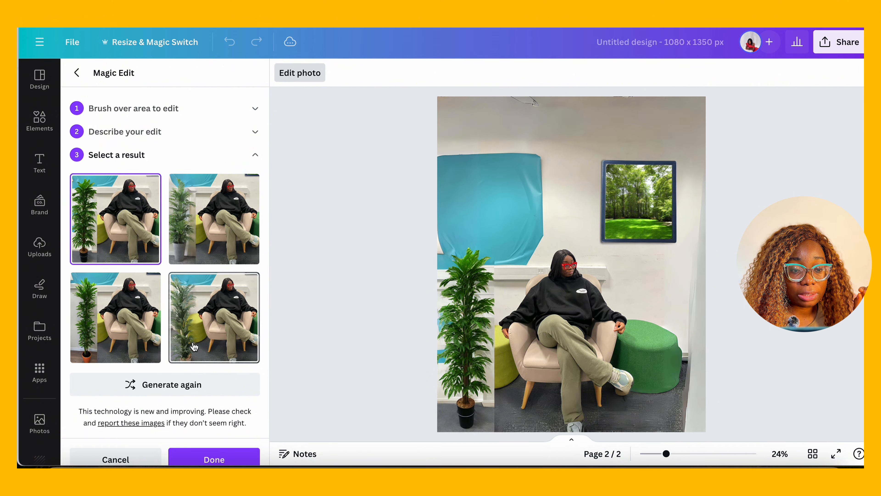
Step: Compare the four tall indoor plant results on the photo, checking how each blends with the wall, floor and lime-green stool
{"action": "left_click", "coordinate": [194, 347]}
{"action": "left_click", "coordinate": [202, 256]}
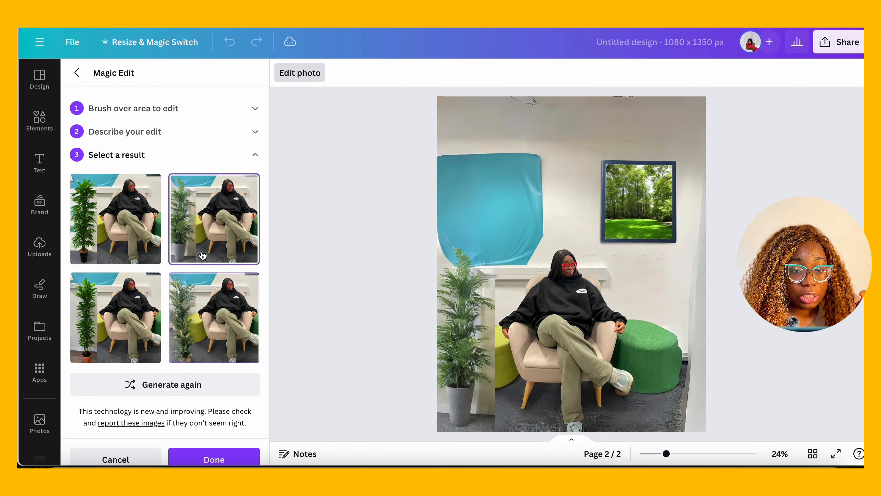
{"action": "left_click", "coordinate": [116, 212]}
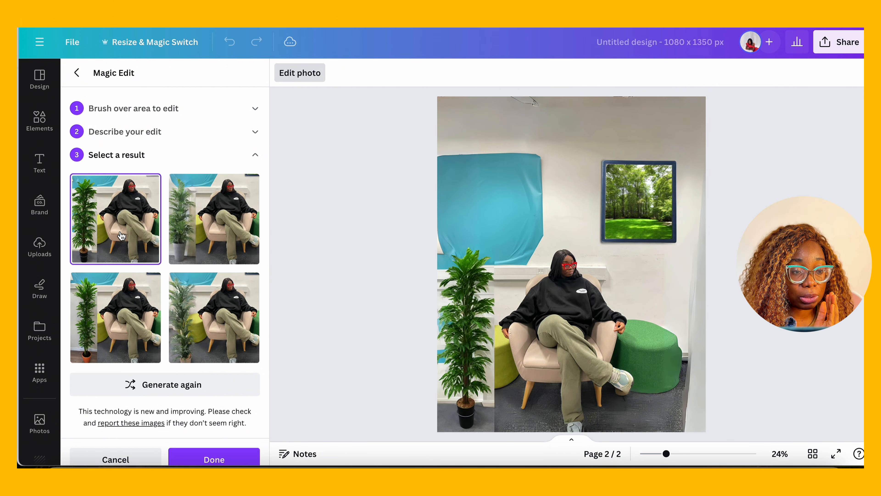
{"action": "left_click", "coordinate": [128, 324]}
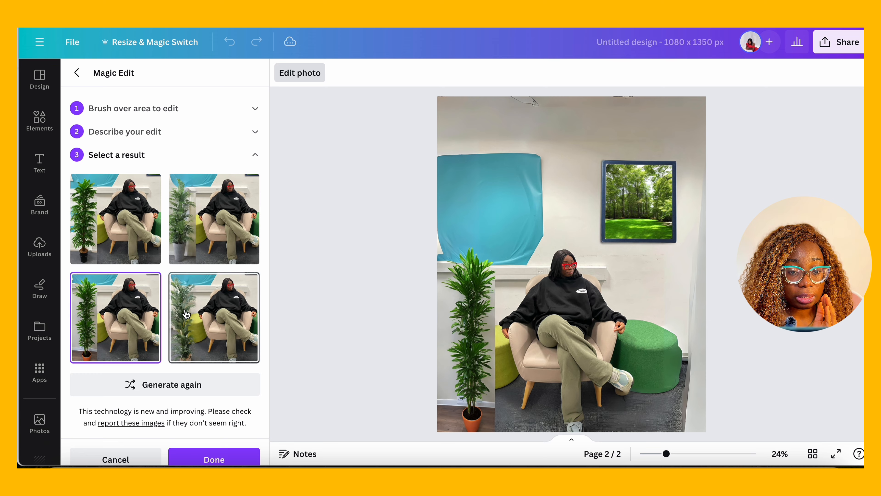
{"action": "left_click", "coordinate": [199, 319]}
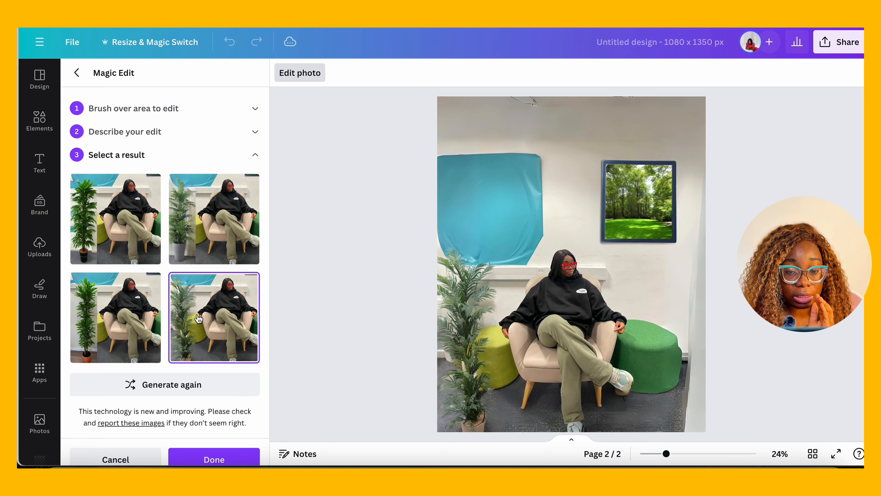
{"action": "left_click", "coordinate": [118, 238]}
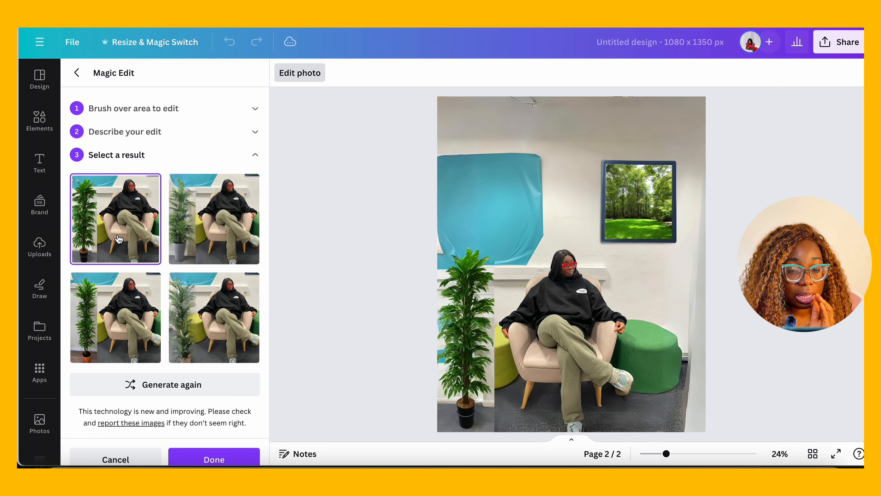
{"action": "left_click", "coordinate": [181, 232]}
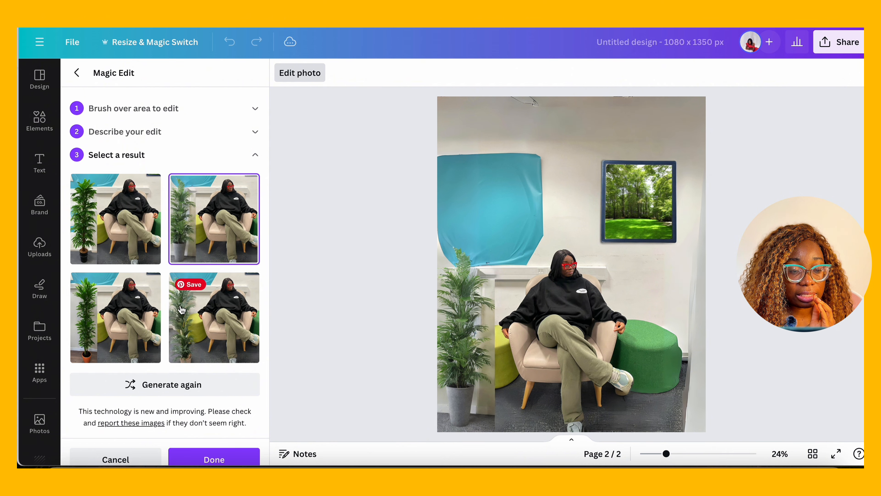
{"action": "left_click", "coordinate": [191, 323]}
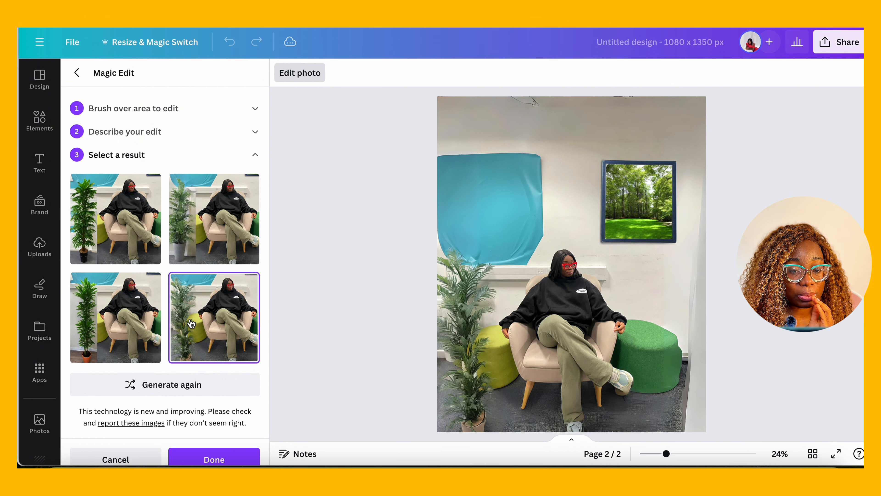
Step: Try regenerating the tall indoor plant results for the wide brushed area, and cancel the edit
{"action": "scroll", "coordinate": [176, 356], "scroll_direction": "down", "scroll_amount": 1}
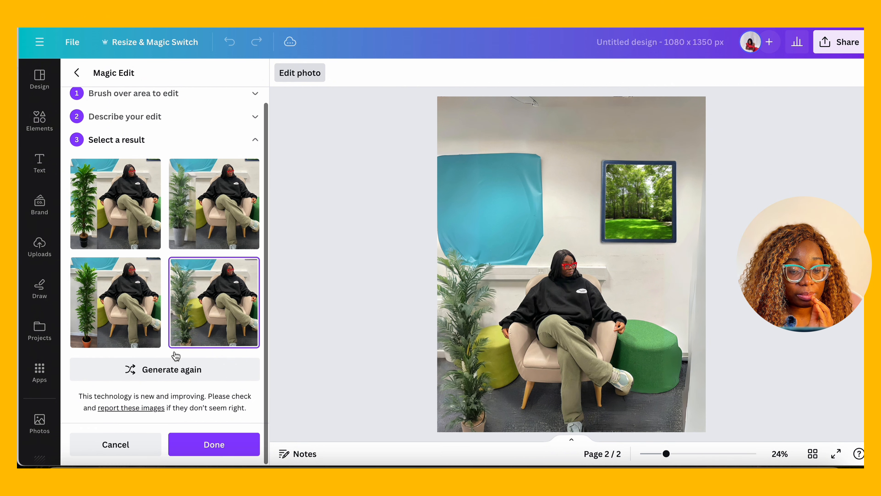
{"action": "left_click", "coordinate": [190, 369]}
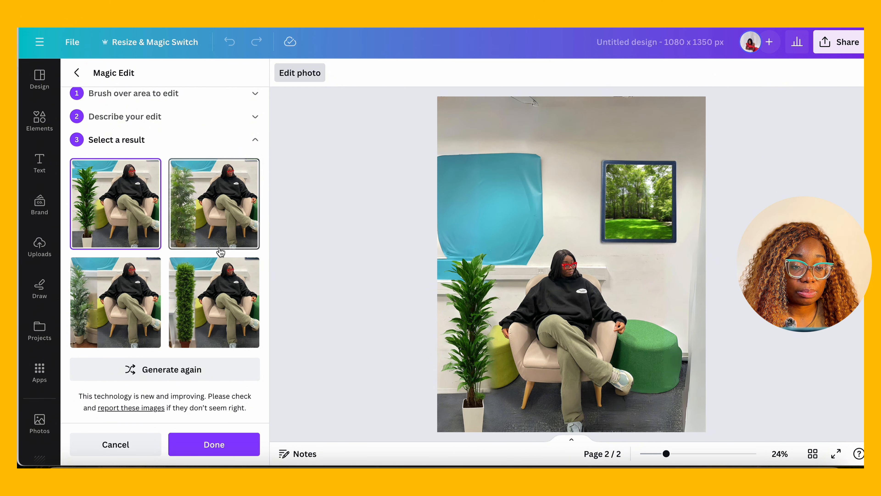
{"action": "left_click", "coordinate": [126, 444]}
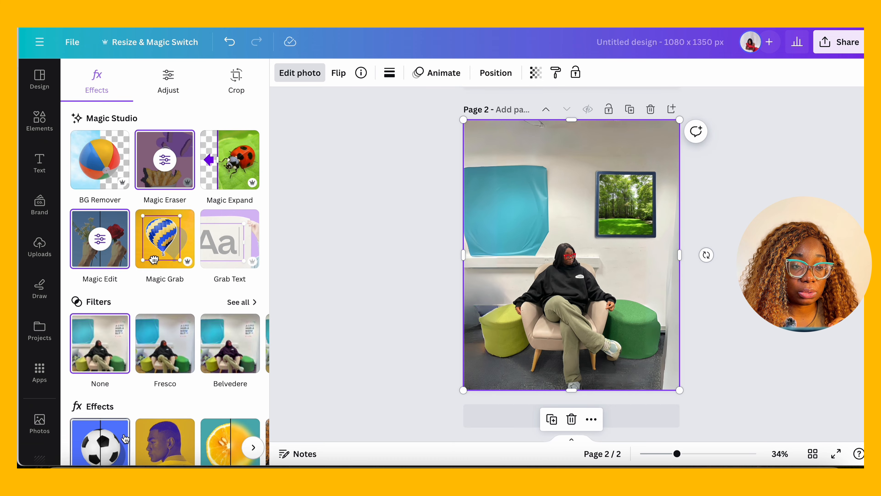
Step: In Magic Edit, brush a narrow strip down the photo's left edge from above the teal panel to the floor, and generate "a tall indoor plant"
{"action": "left_click", "coordinate": [100, 240]}
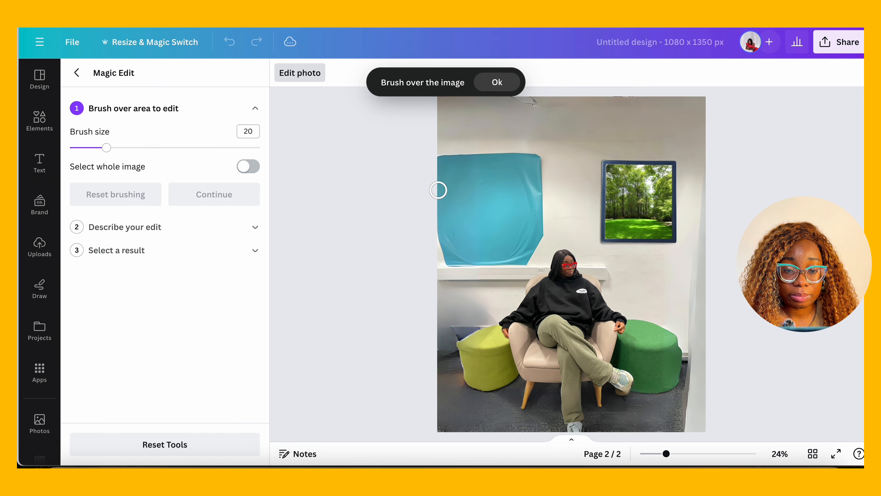
{"action": "mouse_move", "coordinate": [442, 155]}
{"action": "left_mouse_down"}
{"action": "mouse_move", "coordinate": [470, 159]}
{"action": "mouse_move", "coordinate": [466, 381]}
{"action": "mouse_move", "coordinate": [440, 386]}
{"action": "mouse_move", "coordinate": [456, 345]}
{"action": "mouse_move", "coordinate": [447, 321]}
{"action": "mouse_move", "coordinate": [457, 278]}
{"action": "mouse_move", "coordinate": [443, 299]}
{"action": "mouse_move", "coordinate": [453, 247]}
{"action": "mouse_move", "coordinate": [443, 264]}
{"action": "mouse_move", "coordinate": [459, 201]}
{"action": "mouse_move", "coordinate": [439, 235]}
{"action": "mouse_move", "coordinate": [444, 175]}
{"action": "left_mouse_up"}
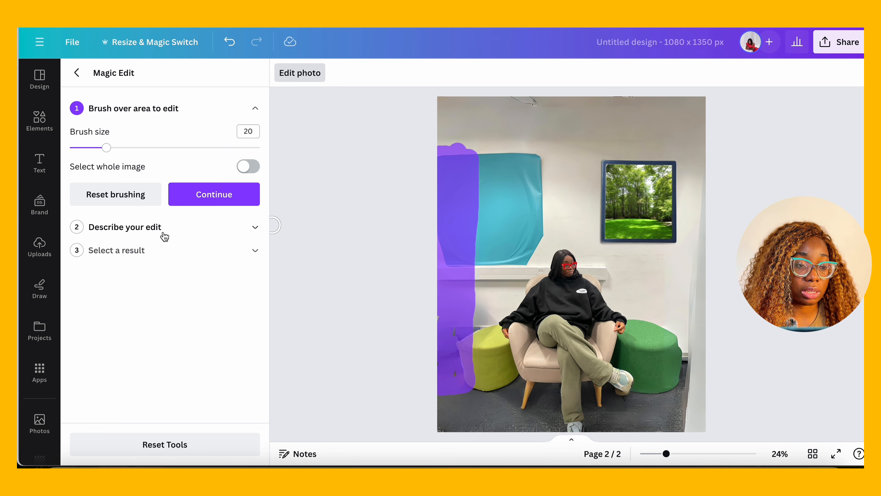
{"action": "left_click", "coordinate": [187, 231]}
{"action": "type", "text": "a"}
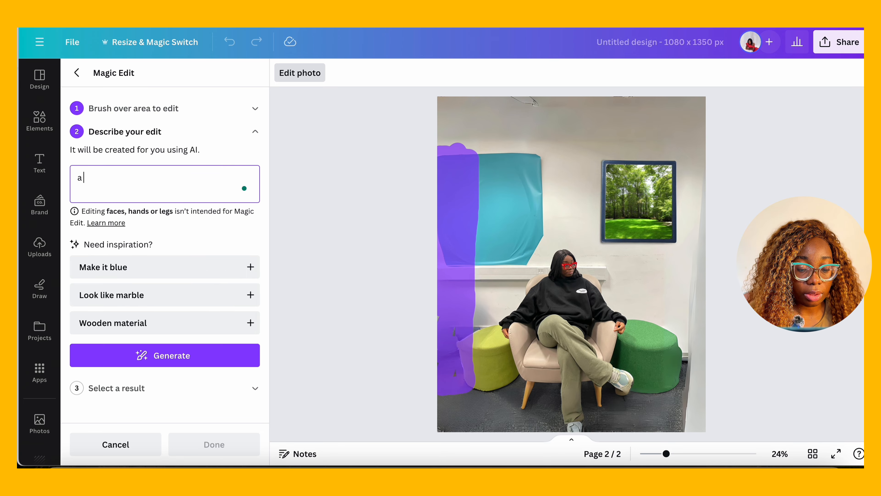
{"action": "type", "text": " tall indoor plant"}
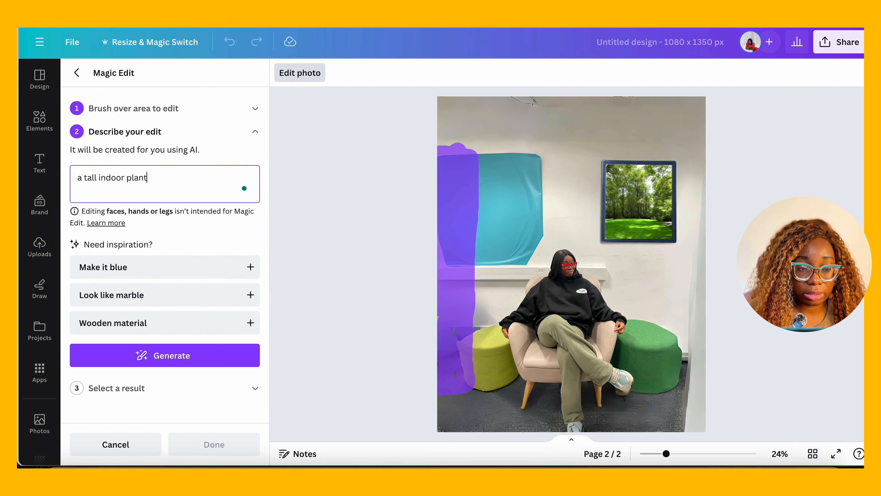
{"action": "left_click", "coordinate": [200, 351]}
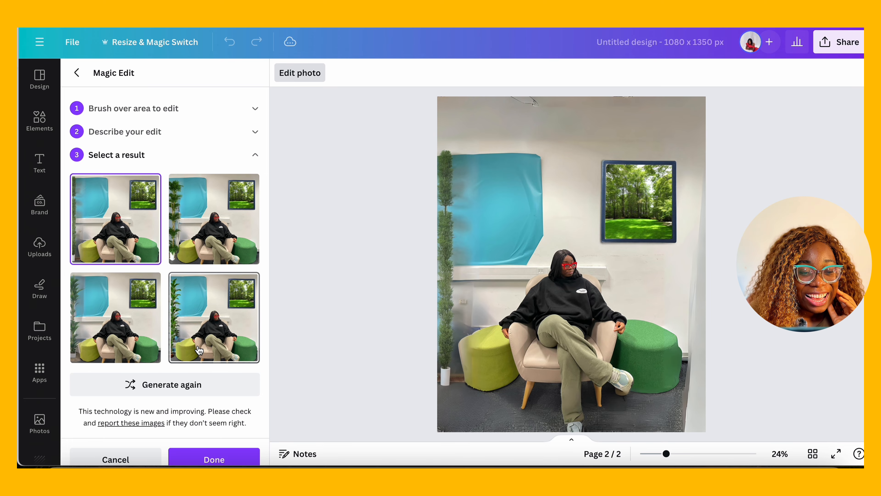
Step: Preview the tall plant results for the narrow strip and select the broad-leaved plant in the terracotta pot
{"action": "left_click", "coordinate": [182, 344]}
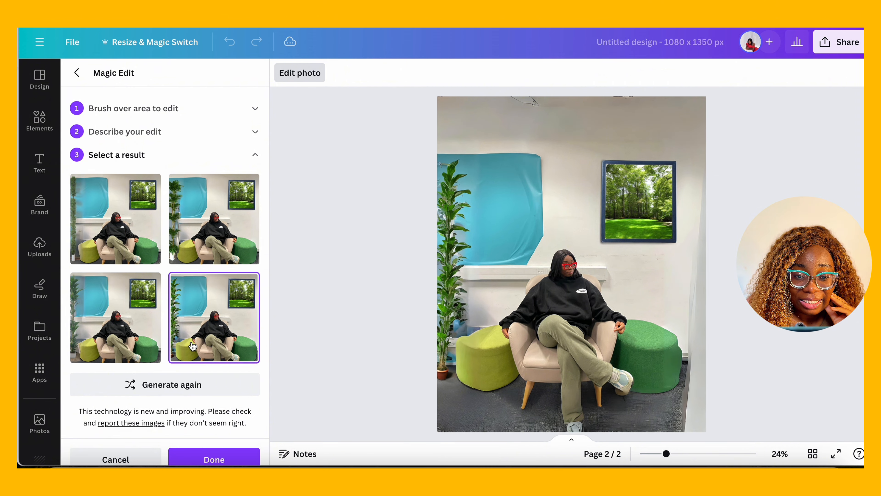
{"action": "left_click", "coordinate": [214, 218]}
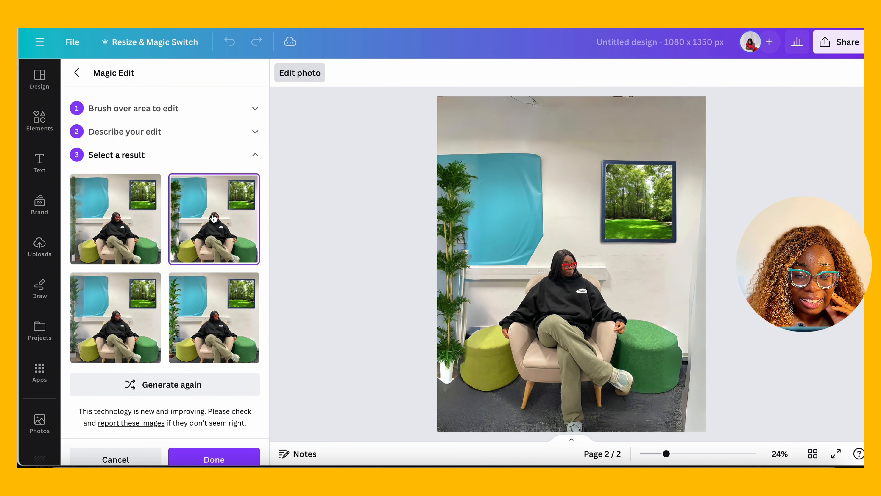
{"action": "left_click", "coordinate": [149, 291]}
{"action": "left_click", "coordinate": [212, 289]}
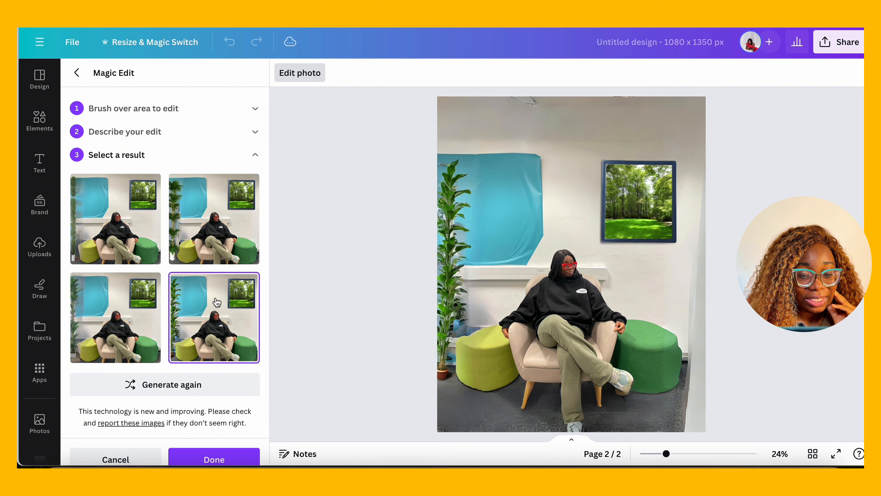
Step: Accept the selected tall potted plant result and finish the Magic Edit on the photo
{"action": "left_click", "coordinate": [221, 456]}
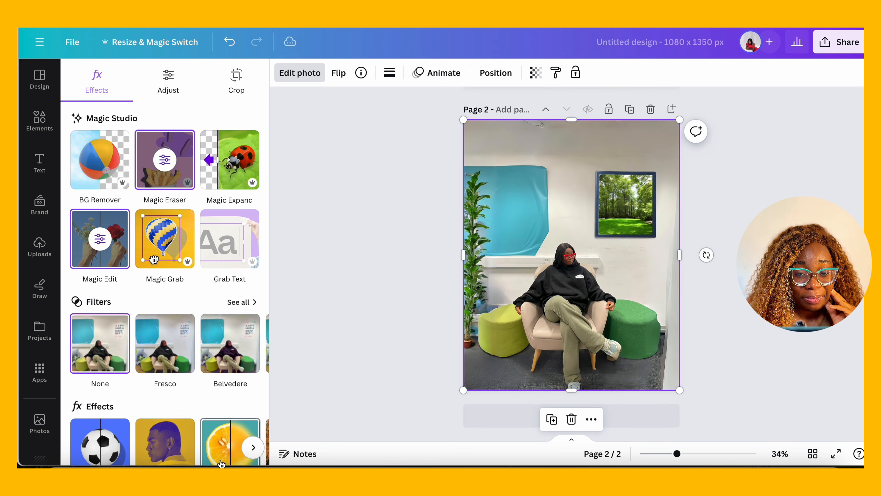
{"action": "left_click", "coordinate": [402, 329]}
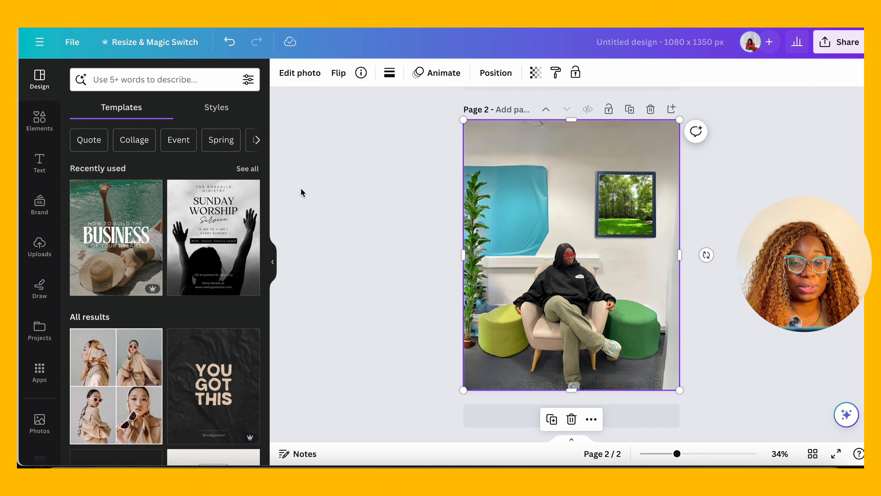
{"action": "left_click", "coordinate": [298, 76]}
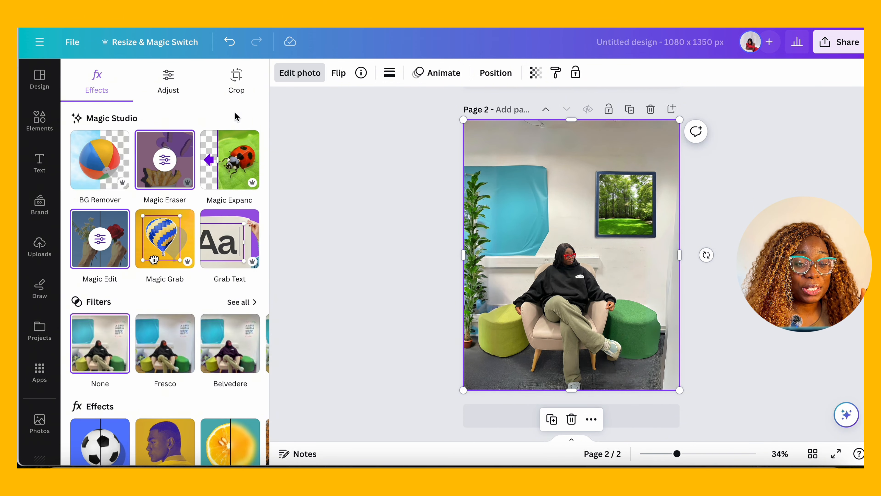
{"action": "left_click", "coordinate": [307, 242]}
{"action": "left_click", "coordinate": [307, 242]}
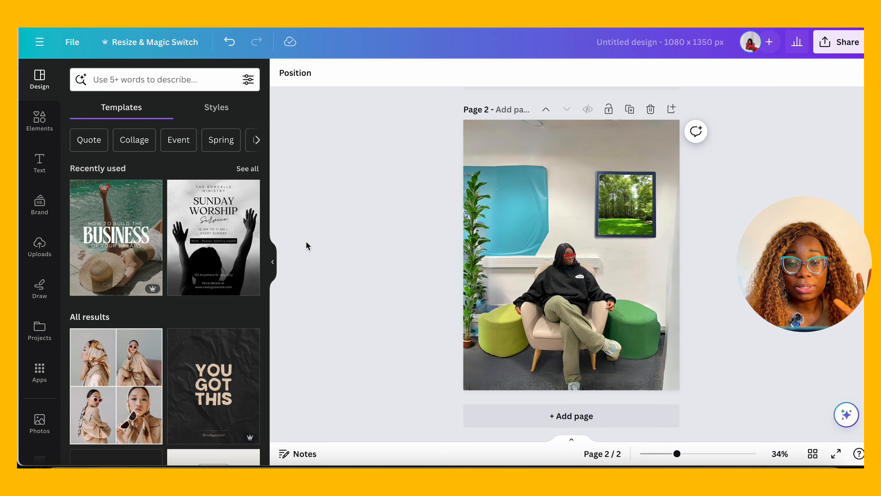
Step: Add a blank third page and place the uploaded bedroom photo of the woman holding a green book on it
{"action": "left_click", "coordinate": [671, 109]}
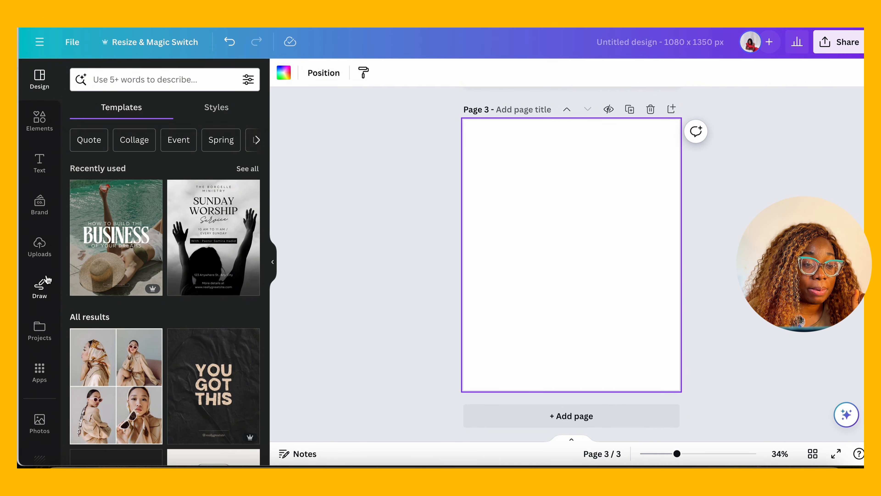
{"action": "left_click", "coordinate": [39, 247]}
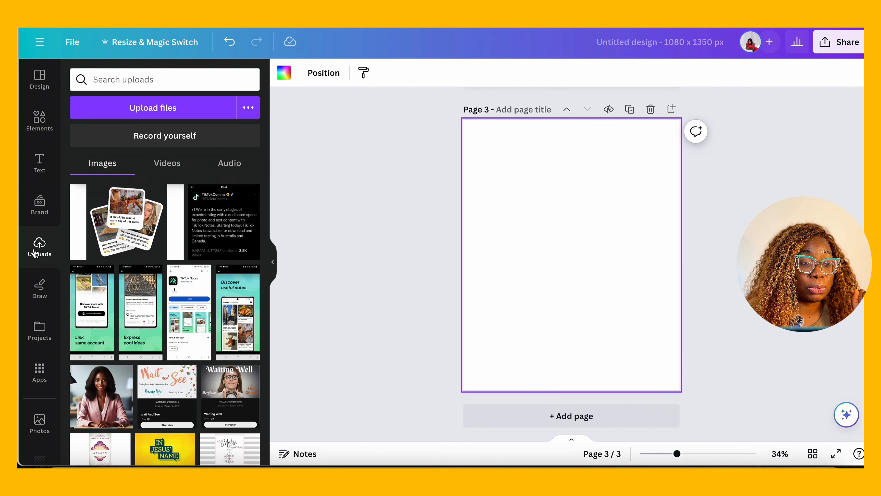
{"action": "scroll", "coordinate": [137, 328], "scroll_direction": "down", "scroll_amount": 15}
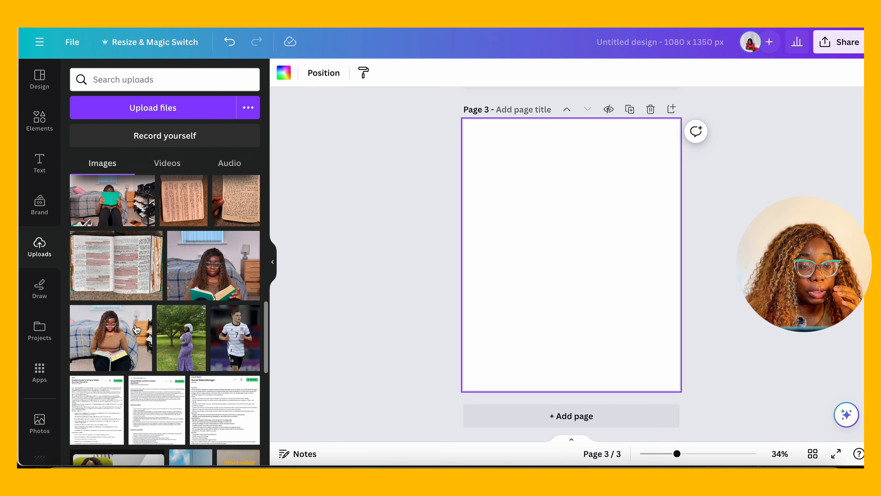
{"action": "left_click", "coordinate": [133, 203]}
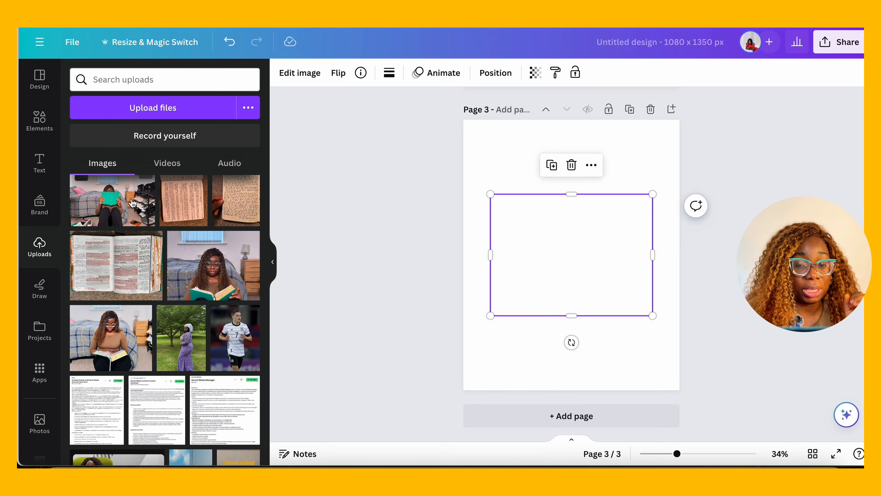
{"action": "left_click", "coordinate": [491, 336]}
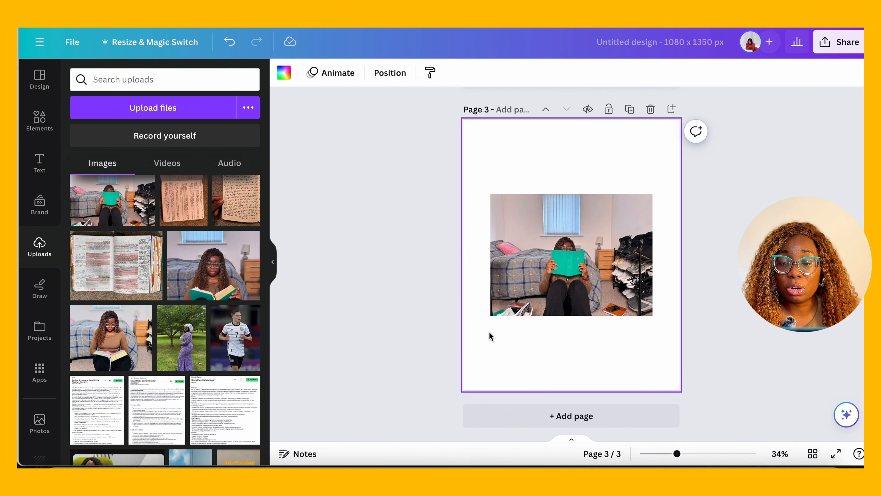
Step: Set the bedroom photo as the background of page 3
{"action": "left_click", "coordinate": [573, 229]}
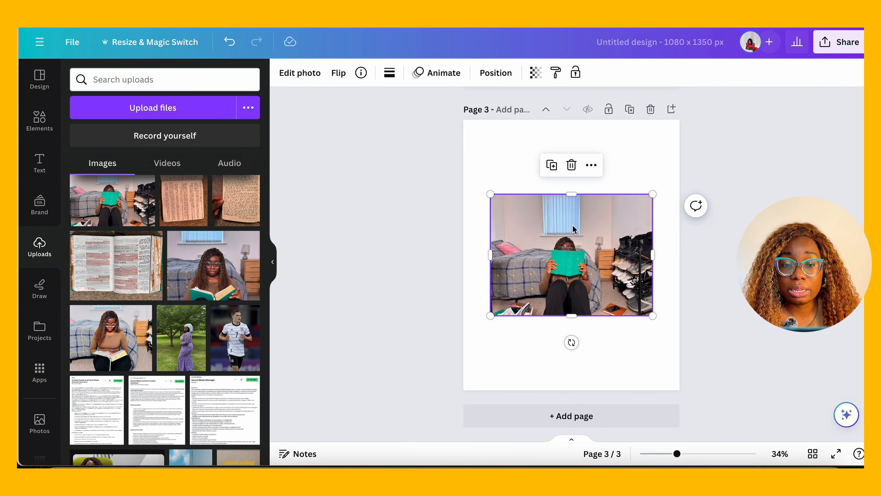
{"action": "left_click", "coordinate": [591, 165]}
{"action": "left_click", "coordinate": [628, 335]}
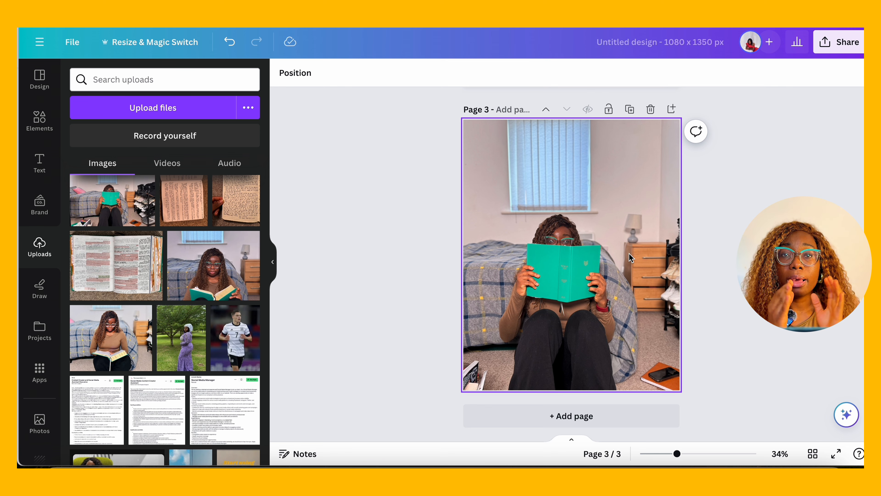
Step: Separate the woman from the bedroom photo with Magic Grab, move her off her original spot, and delete the remaining background
{"action": "left_click", "coordinate": [600, 188]}
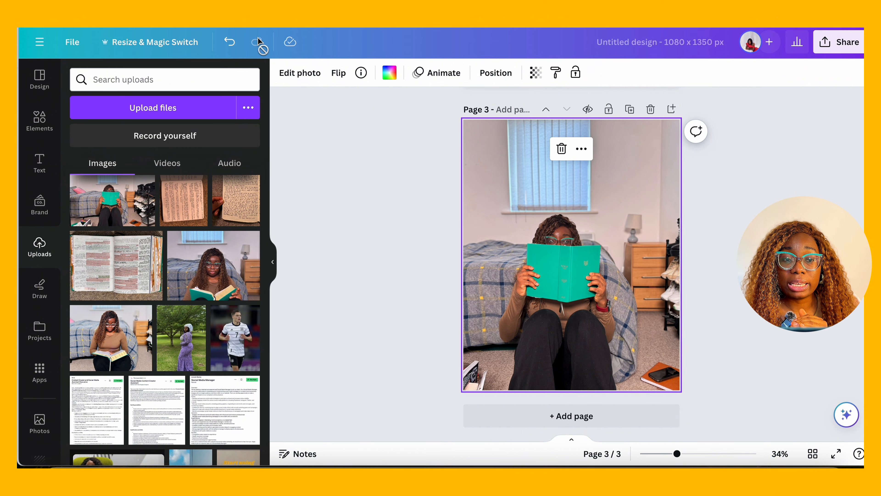
{"action": "left_click", "coordinate": [290, 73]}
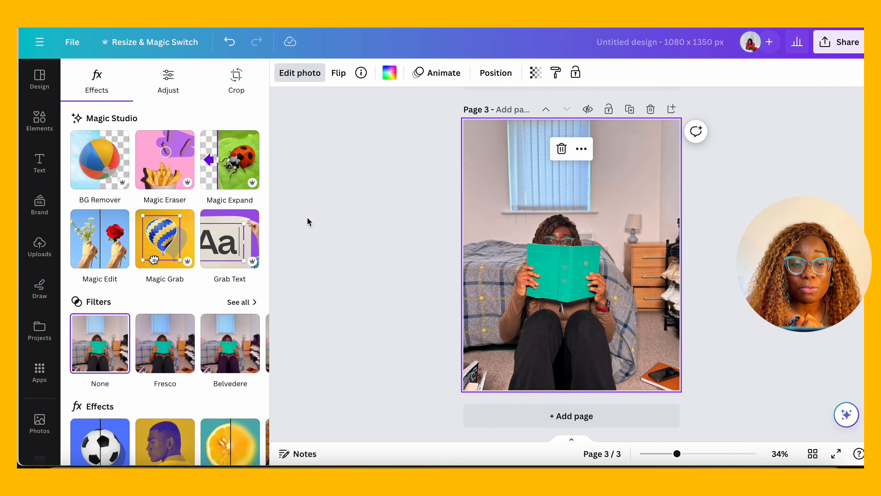
{"action": "left_click", "coordinate": [169, 241]}
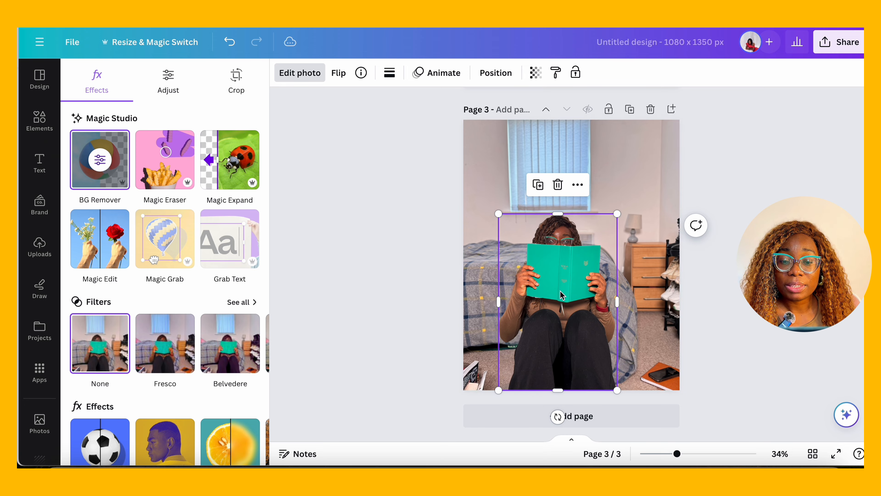
{"action": "left_click_drag", "start_coordinate": [563, 295], "coordinate": [579, 229]}
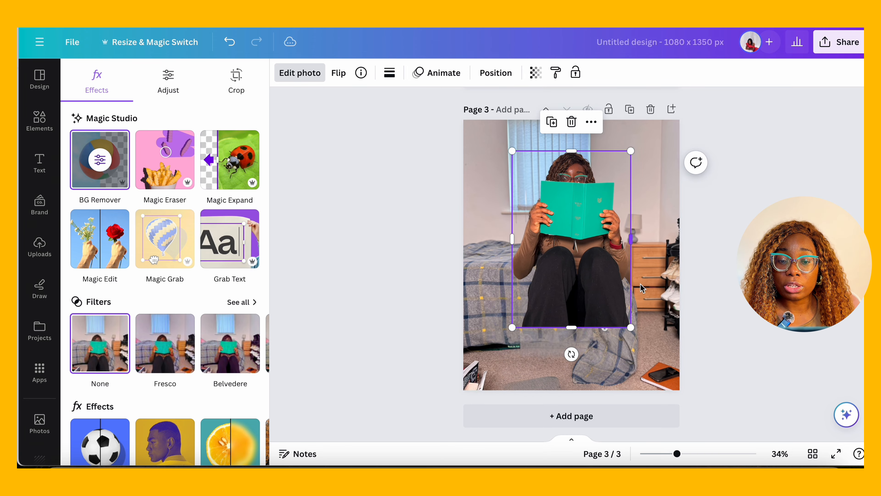
{"action": "left_click", "coordinate": [662, 297]}
{"action": "key", "text": "Delete"}
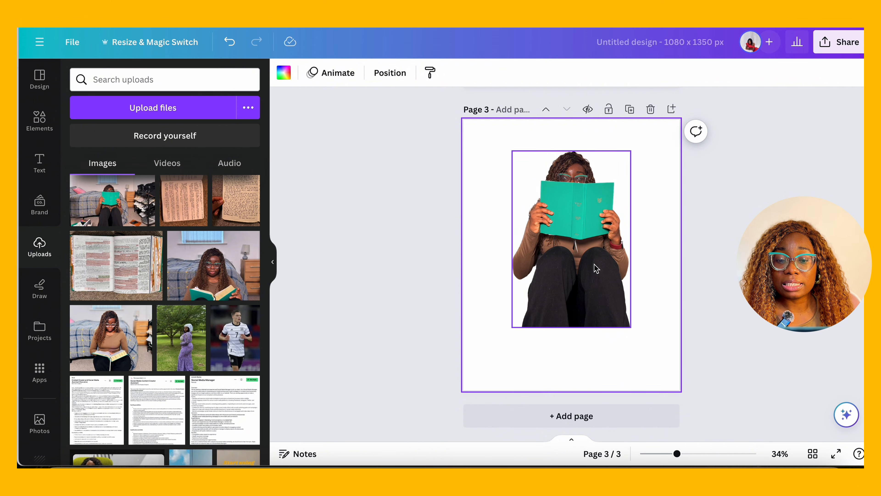
Step: Enlarge the cutout of the woman and position it so her legs meet the bottom edge of the page
{"action": "left_click_drag", "start_coordinate": [590, 265], "coordinate": [583, 305]}
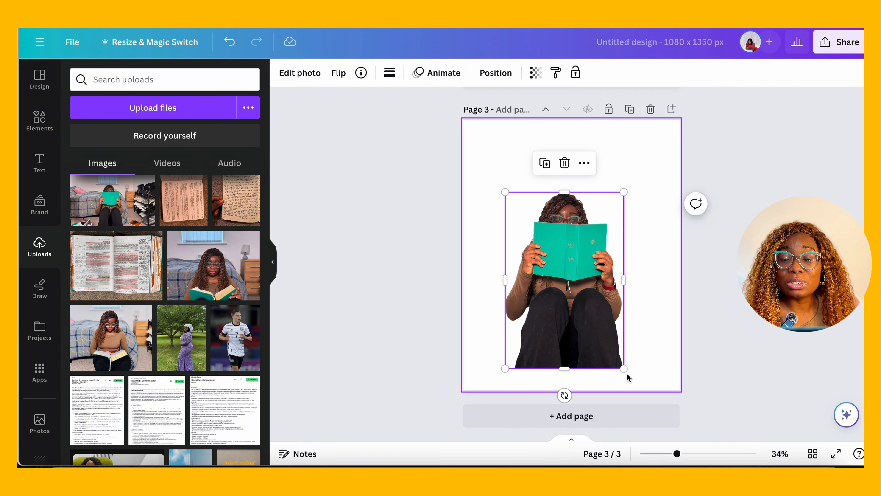
{"action": "left_click_drag", "start_coordinate": [624, 368], "coordinate": [654, 414]}
{"action": "left_click_drag", "start_coordinate": [594, 347], "coordinate": [586, 297]}
{"action": "left_click_drag", "start_coordinate": [498, 363], "coordinate": [485, 381]}
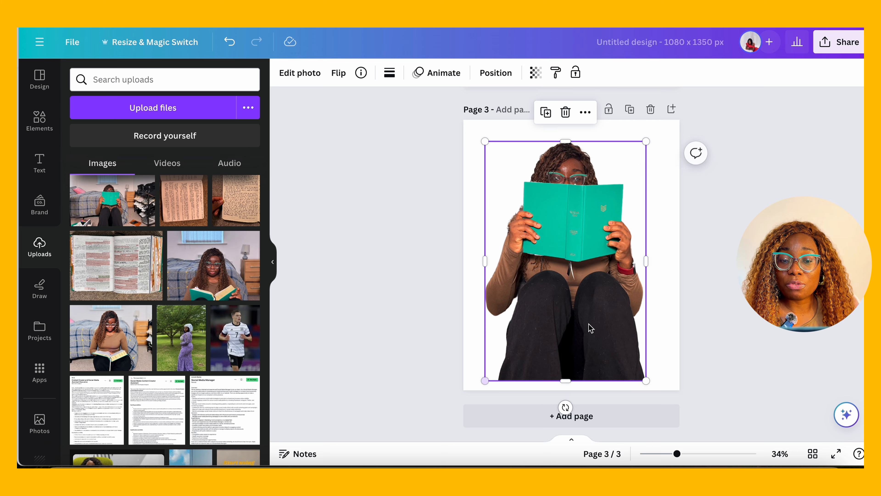
{"action": "left_click_drag", "start_coordinate": [588, 323], "coordinate": [598, 340]}
{"action": "left_click", "coordinate": [667, 356]}
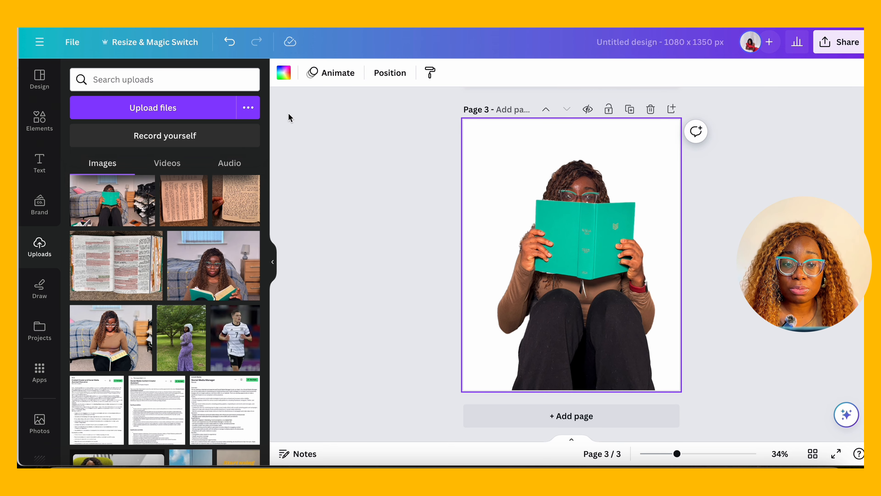
Step: Fill the page background with the fifth Toolkit Olive green and centre the cutout on the page
{"action": "left_click", "coordinate": [284, 75]}
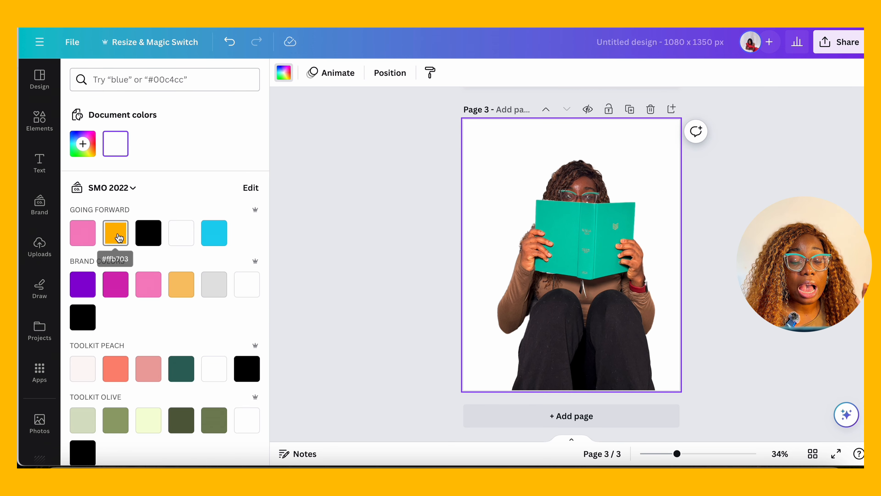
{"action": "left_click", "coordinate": [214, 419]}
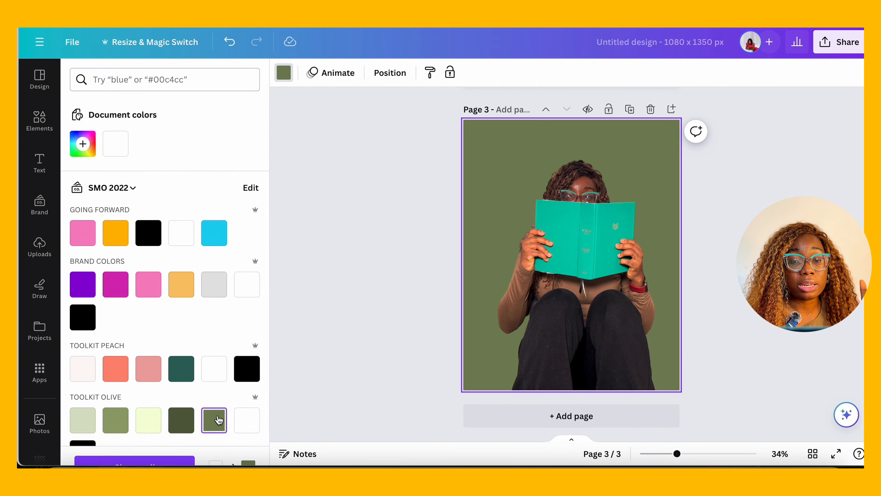
{"action": "left_click", "coordinate": [609, 211]}
{"action": "left_click_drag", "start_coordinate": [586, 220], "coordinate": [580, 202]}
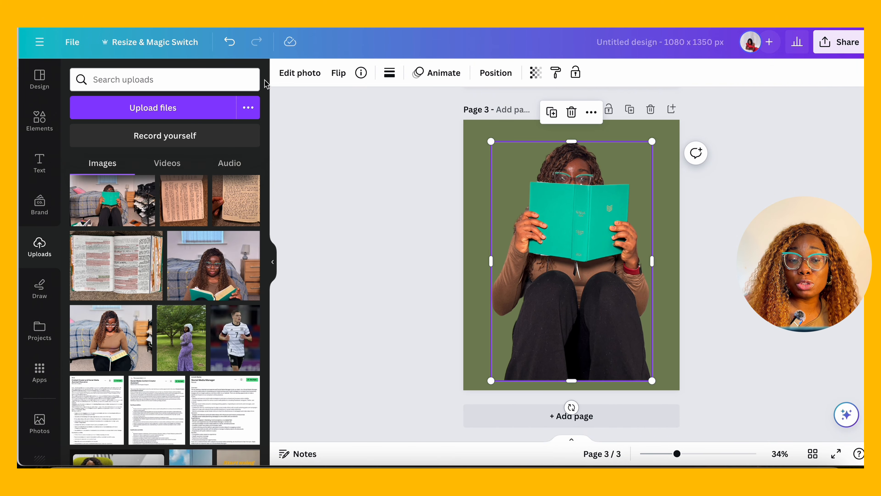
Step: Raise the cutout's brightness slightly, and set its Blacks to 36 and Whites to 15
{"action": "left_click", "coordinate": [298, 74]}
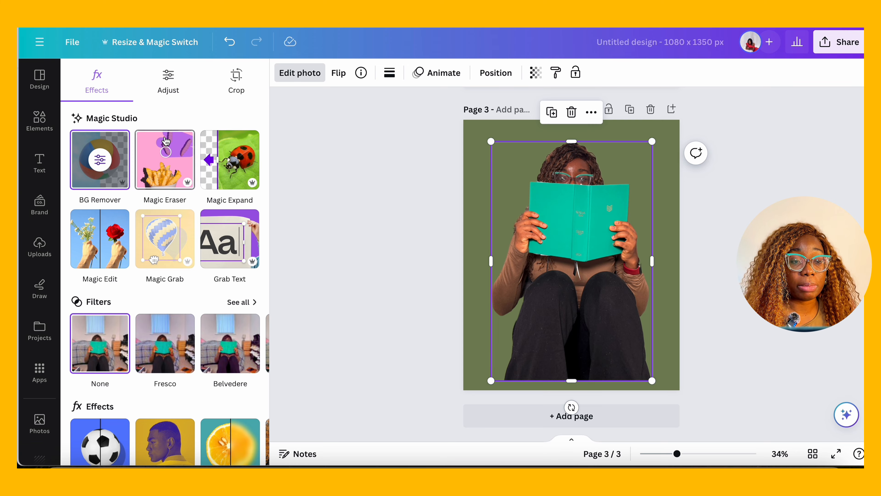
{"action": "left_click", "coordinate": [171, 80]}
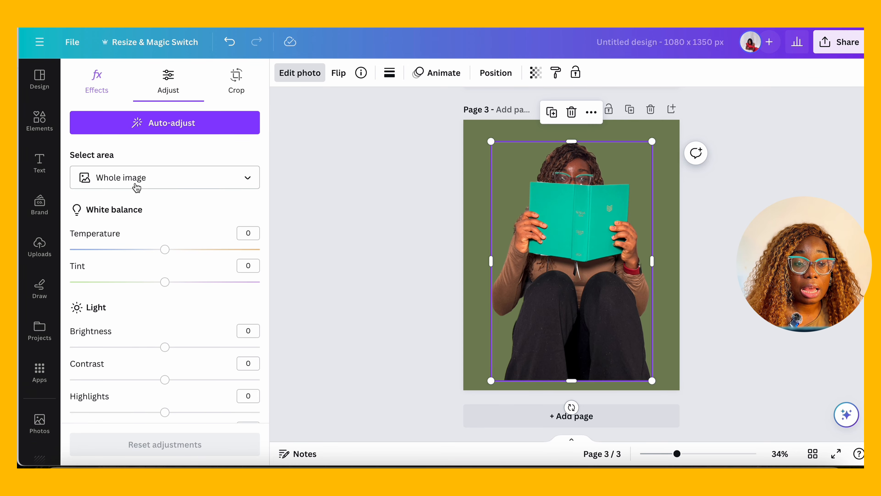
{"action": "left_click_drag", "start_coordinate": [164, 350], "coordinate": [183, 352]}
{"action": "scroll", "coordinate": [175, 384], "scroll_direction": "down", "scroll_amount": 10}
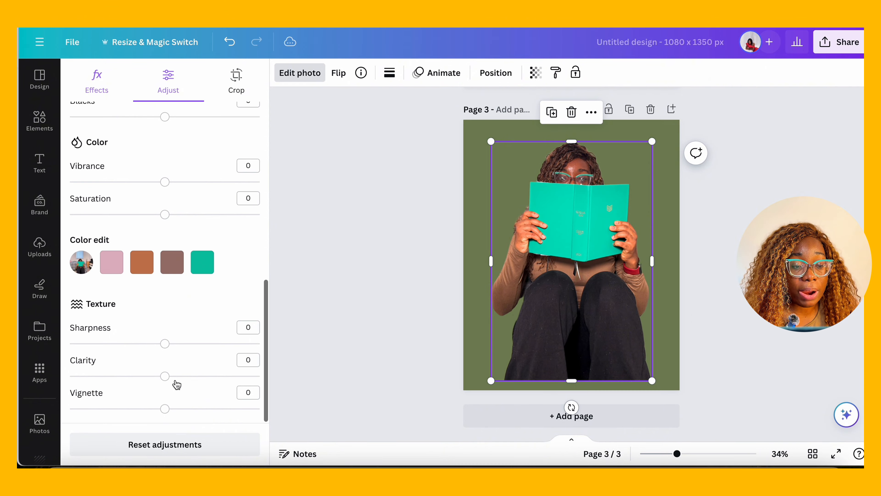
{"action": "scroll", "coordinate": [175, 383], "scroll_direction": "up", "scroll_amount": 4}
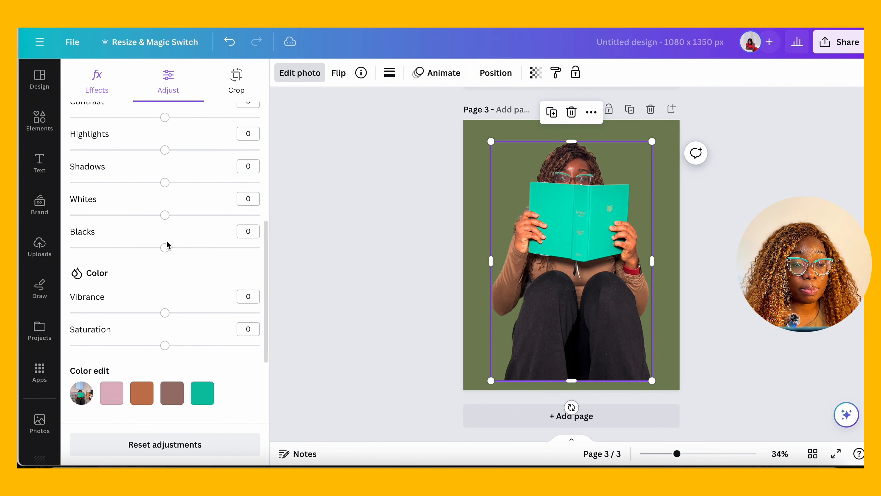
{"action": "left_click_drag", "start_coordinate": [165, 248], "coordinate": [201, 259]}
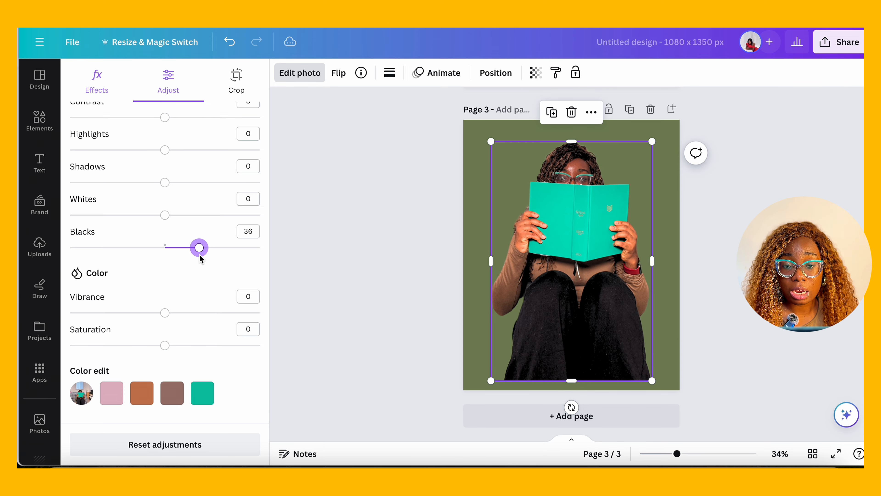
{"action": "mouse_move", "coordinate": [164, 216]}
{"action": "left_mouse_down"}
{"action": "mouse_move", "coordinate": [140, 214]}
{"action": "mouse_move", "coordinate": [180, 218]}
{"action": "left_mouse_up"}
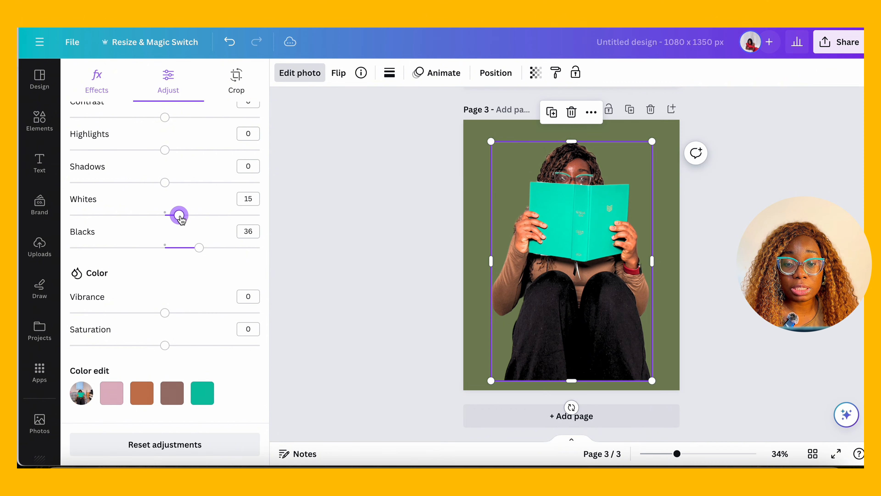
{"action": "key", "text": "Escape"}
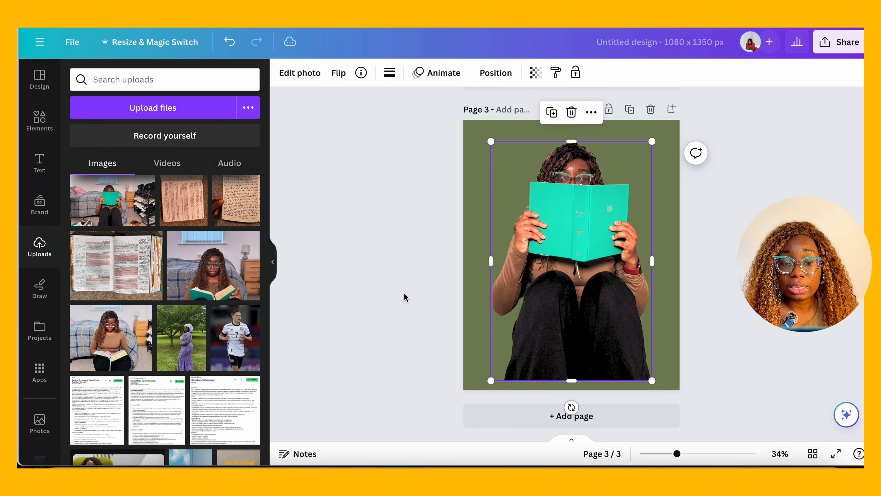
{"action": "key", "text": "Escape"}
Step: Try the Glow and Drop shadows on the cutout, and apply an Outline shadow coloured white (#FFFFFF)
{"action": "left_click", "coordinate": [573, 261]}
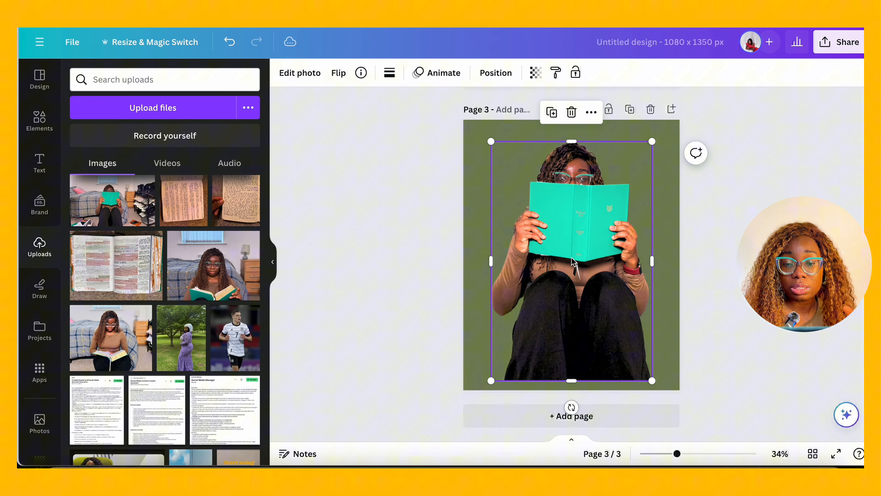
{"action": "left_click", "coordinate": [305, 74]}
{"action": "scroll", "coordinate": [181, 329], "scroll_direction": "down", "scroll_amount": 2}
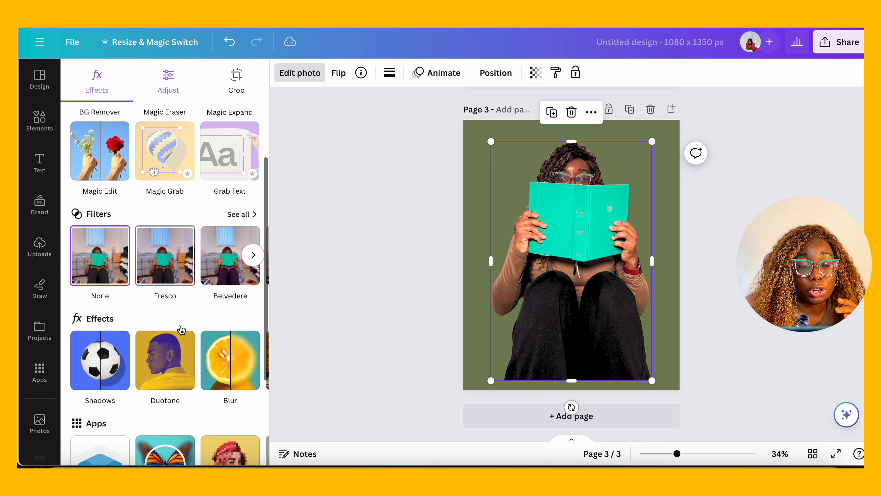
{"action": "left_click", "coordinate": [115, 365]}
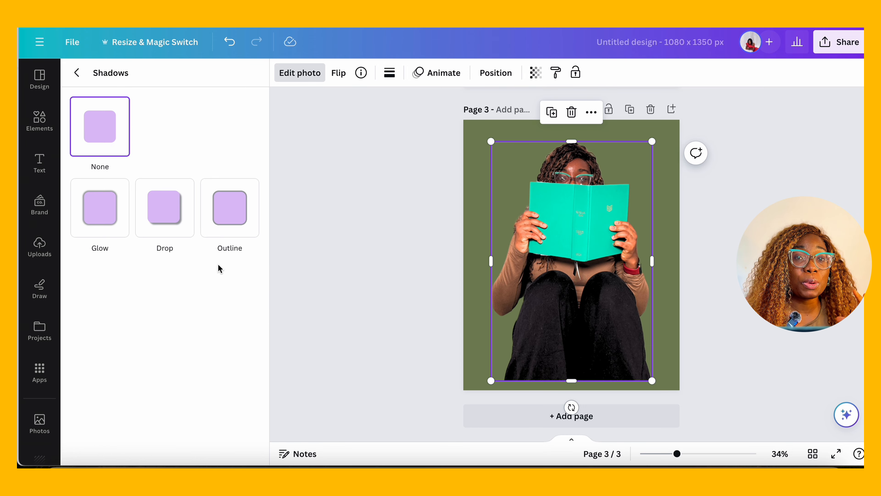
{"action": "left_click", "coordinate": [93, 220]}
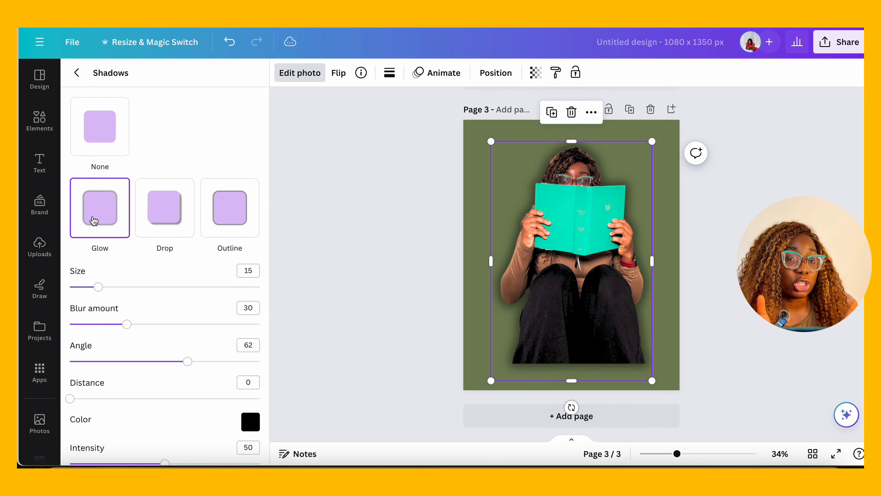
{"action": "left_click", "coordinate": [156, 230]}
{"action": "left_click", "coordinate": [248, 234]}
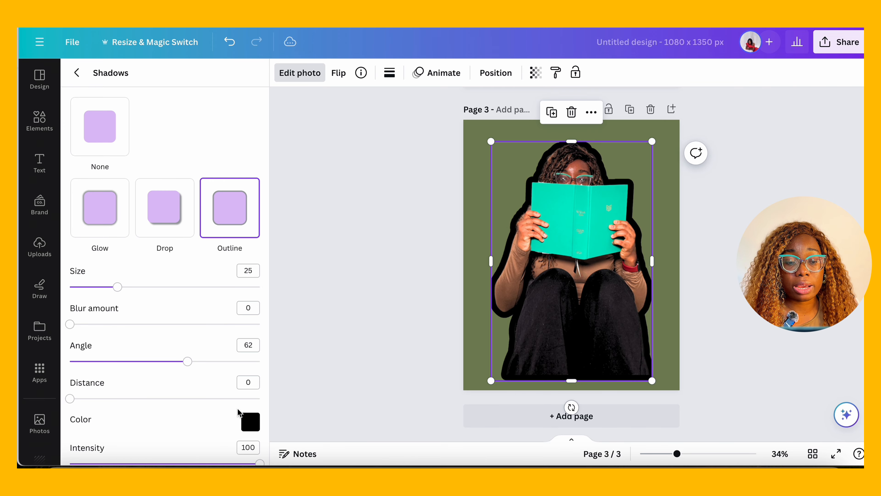
{"action": "left_click", "coordinate": [250, 421]}
{"action": "left_click_drag", "start_coordinate": [255, 356], "coordinate": [246, 294]}
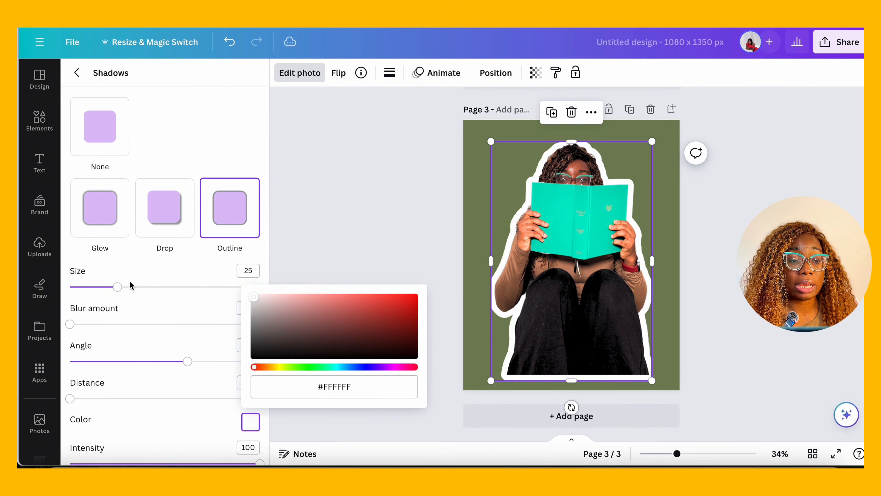
Step: Set the outline shadow's Size to 14, and try an Angle of 22 with a Distance of 50
{"action": "left_click_drag", "start_coordinate": [118, 286], "coordinate": [48, 353]}
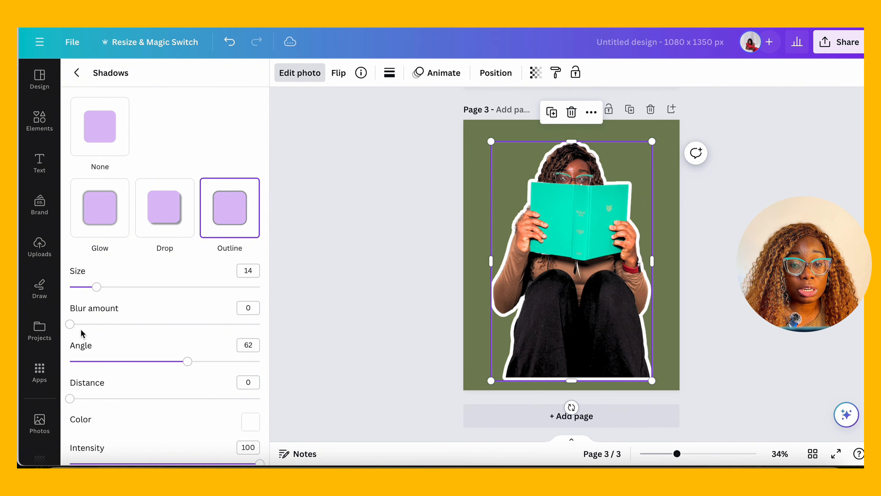
{"action": "left_click_drag", "start_coordinate": [77, 331], "coordinate": [74, 332]}
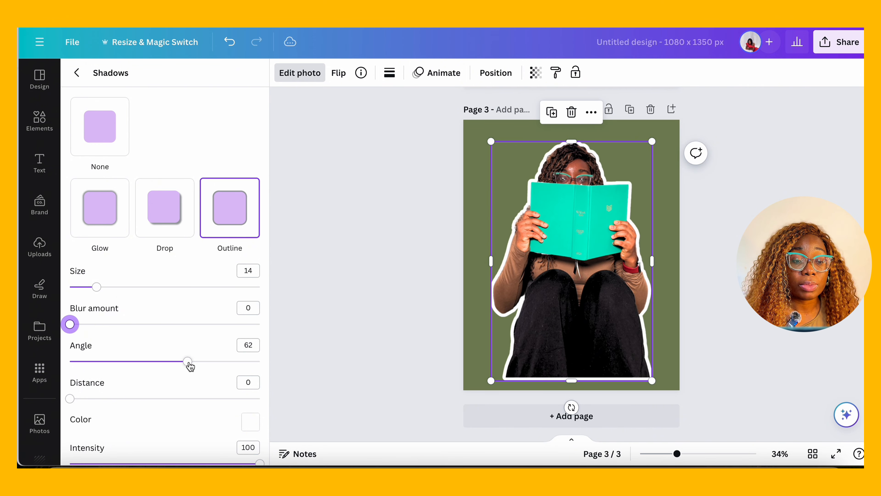
{"action": "left_click_drag", "start_coordinate": [190, 367], "coordinate": [112, 370]}
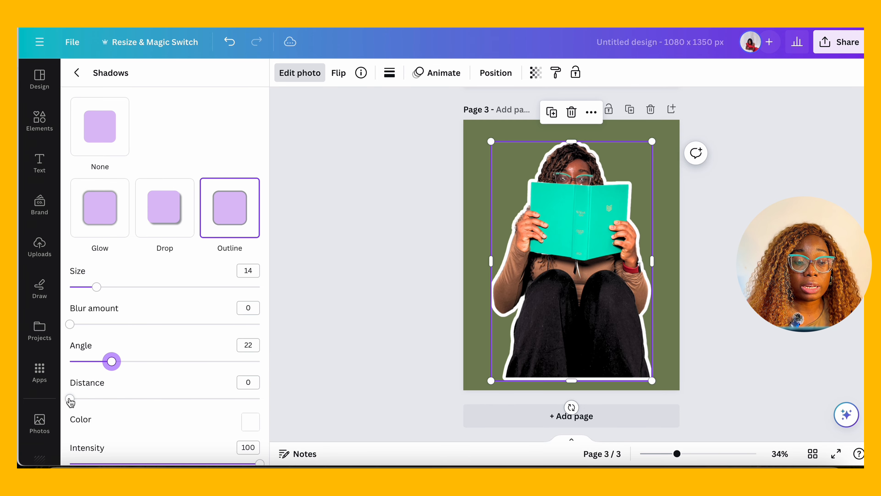
{"action": "left_click_drag", "start_coordinate": [70, 398], "coordinate": [168, 407]}
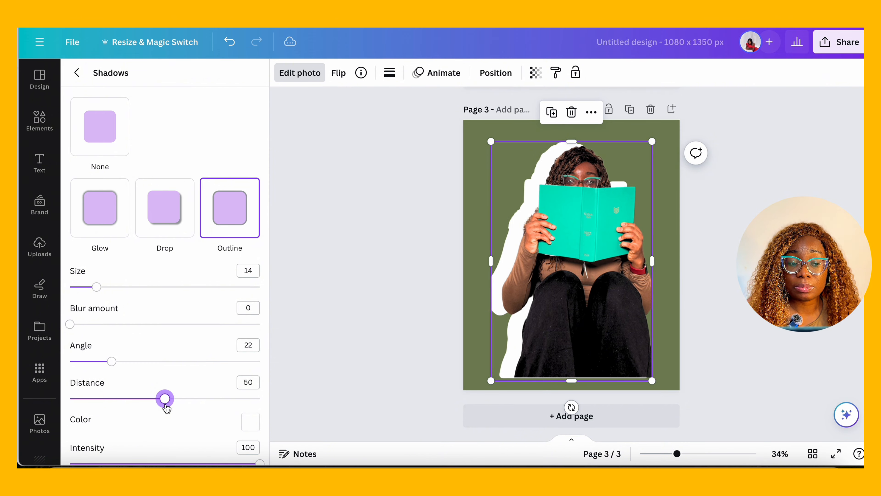
Step: Set the outline shadow's Angle to 0, Distance to 1 and Intensity to 99
{"action": "left_click_drag", "start_coordinate": [116, 370], "coordinate": [59, 360]}
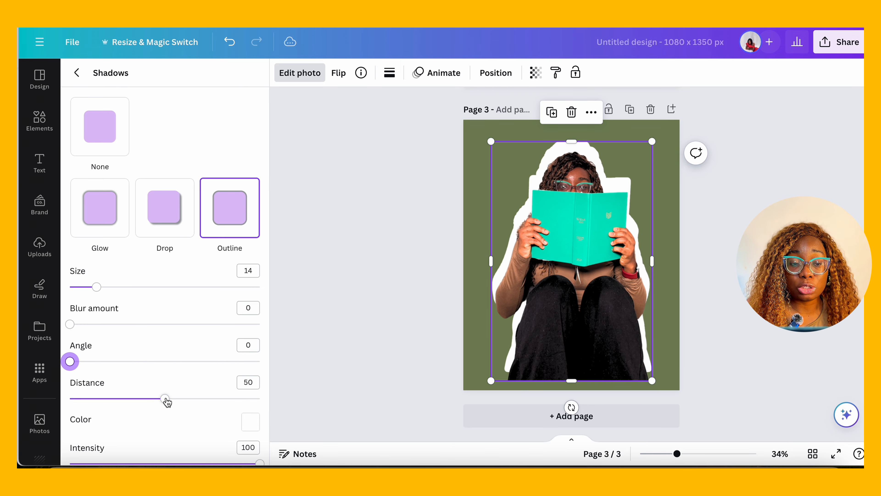
{"action": "left_click_drag", "start_coordinate": [166, 400], "coordinate": [72, 402]}
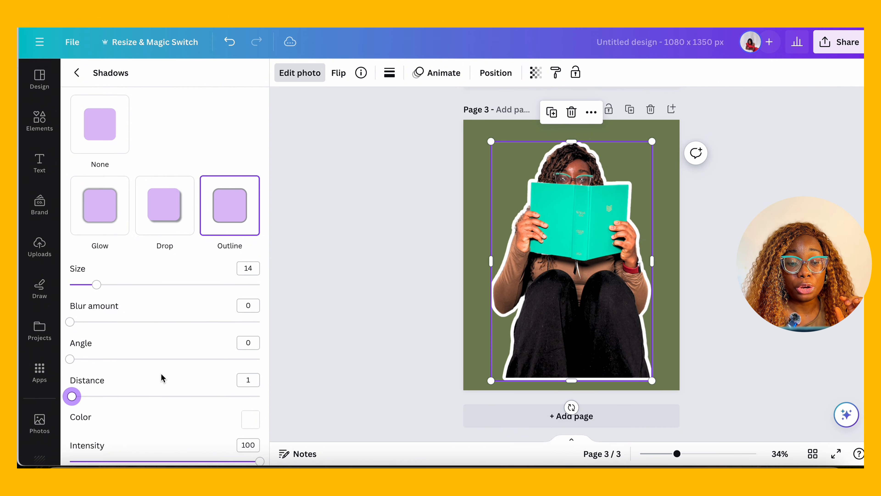
{"action": "scroll", "coordinate": [205, 389], "scroll_direction": "down", "scroll_amount": 1}
{"action": "mouse_move", "coordinate": [260, 452]}
{"action": "left_mouse_down"}
{"action": "mouse_move", "coordinate": [155, 451]}
{"action": "mouse_move", "coordinate": [258, 451]}
{"action": "left_mouse_up"}
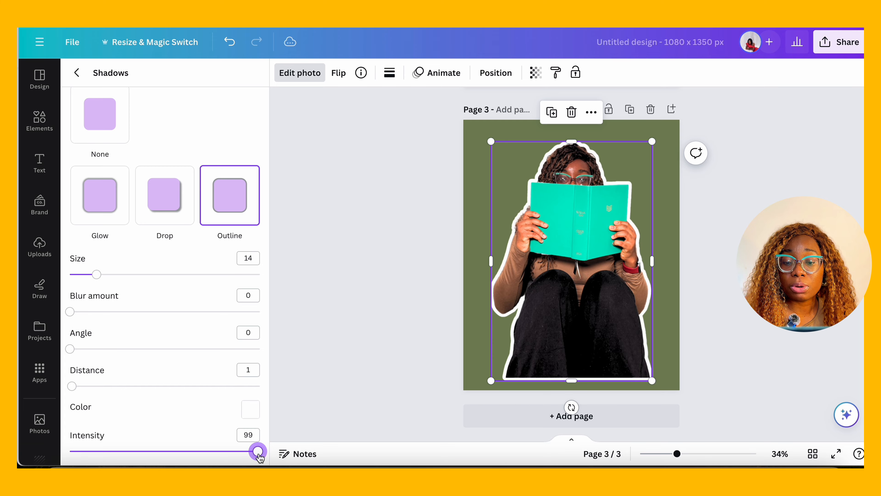
Step: Enlarge the outlined cutout and position it so its lower part and one side run off the page
{"action": "left_click_drag", "start_coordinate": [651, 381], "coordinate": [739, 447]}
{"action": "left_click_drag", "start_coordinate": [571, 314], "coordinate": [573, 348]}
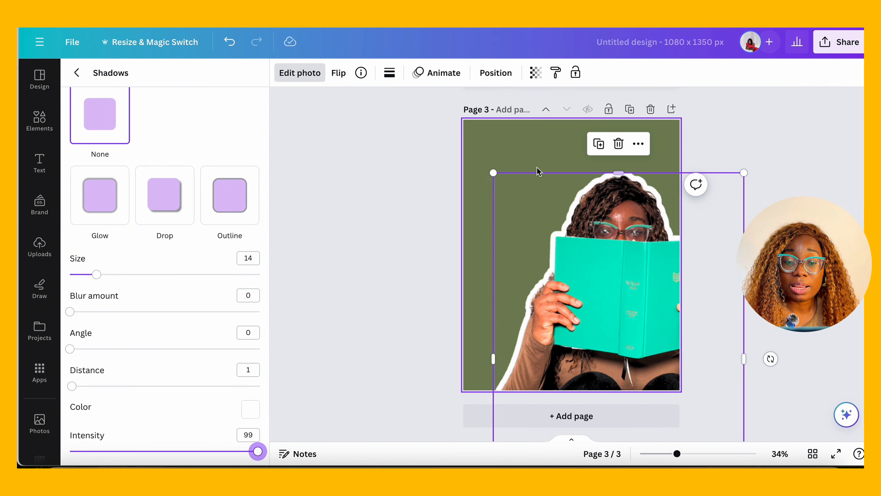
{"action": "mouse_move", "coordinate": [594, 271]}
{"action": "left_mouse_down"}
{"action": "mouse_move", "coordinate": [633, 331]}
{"action": "mouse_move", "coordinate": [612, 247]}
{"action": "mouse_move", "coordinate": [603, 268]}
{"action": "left_mouse_up"}
Step: Add a fourth page and place the uploaded yellow "New Client sent $2000" image on it
{"action": "left_click", "coordinate": [460, 258]}
{"action": "left_click", "coordinate": [460, 255]}
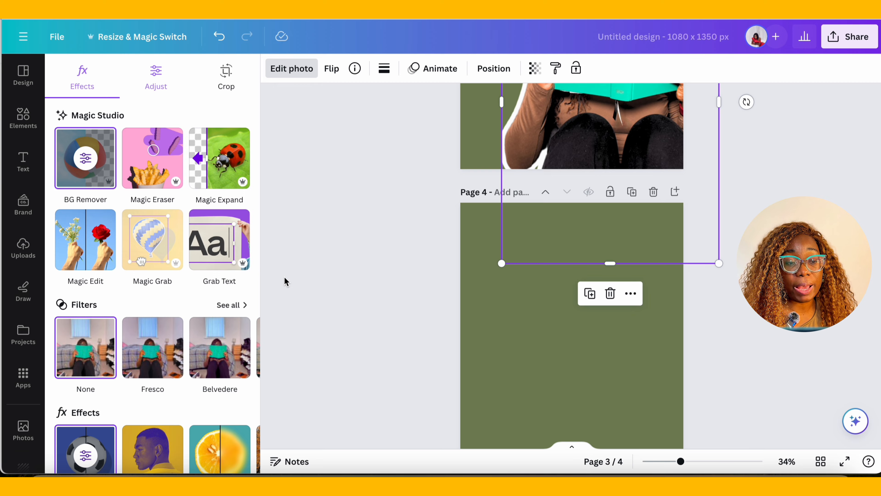
{"action": "left_click", "coordinate": [512, 351]}
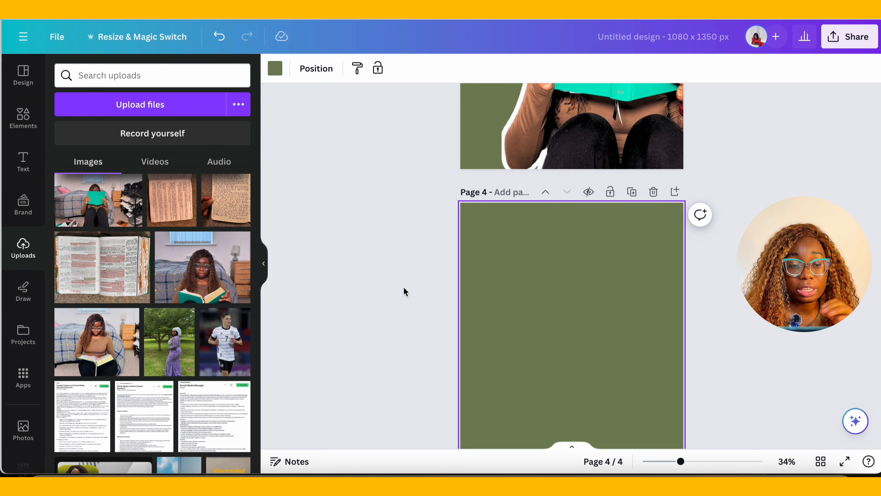
{"action": "scroll", "coordinate": [404, 291], "scroll_direction": "down", "scroll_amount": 2}
{"action": "scroll", "coordinate": [128, 372], "scroll_direction": "down", "scroll_amount": 10}
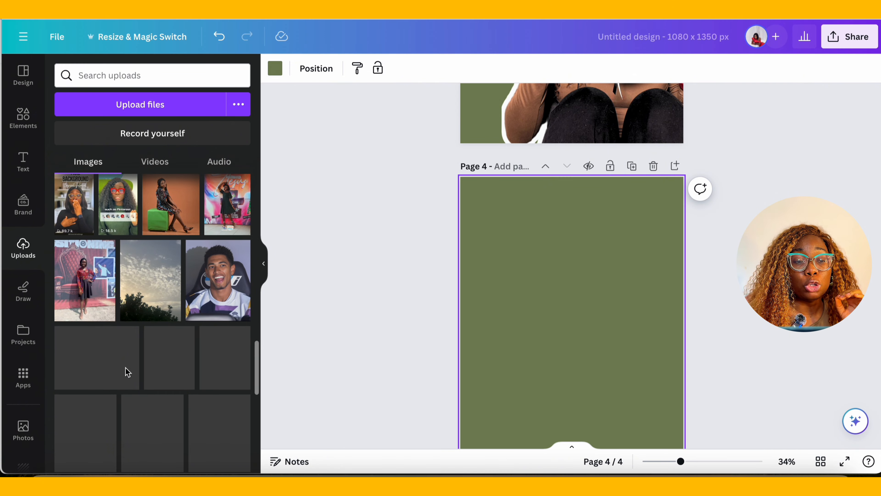
{"action": "scroll", "coordinate": [128, 371], "scroll_direction": "down", "scroll_amount": 3}
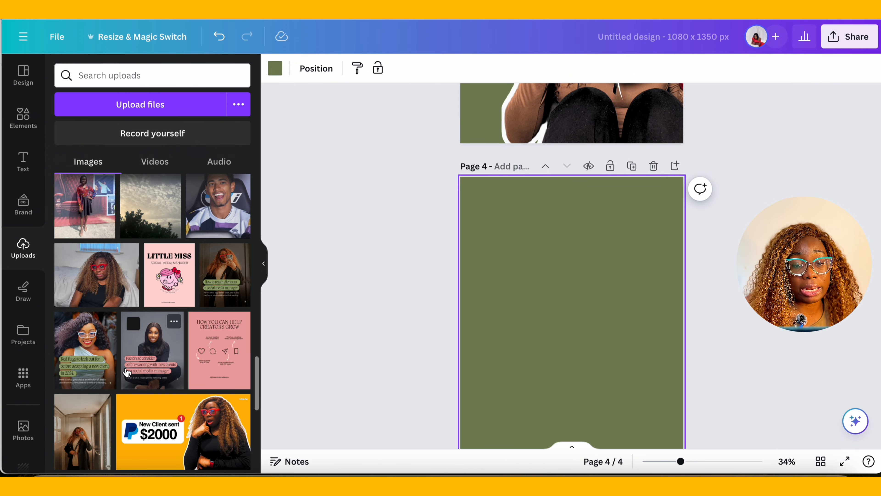
{"action": "left_click", "coordinate": [155, 417]}
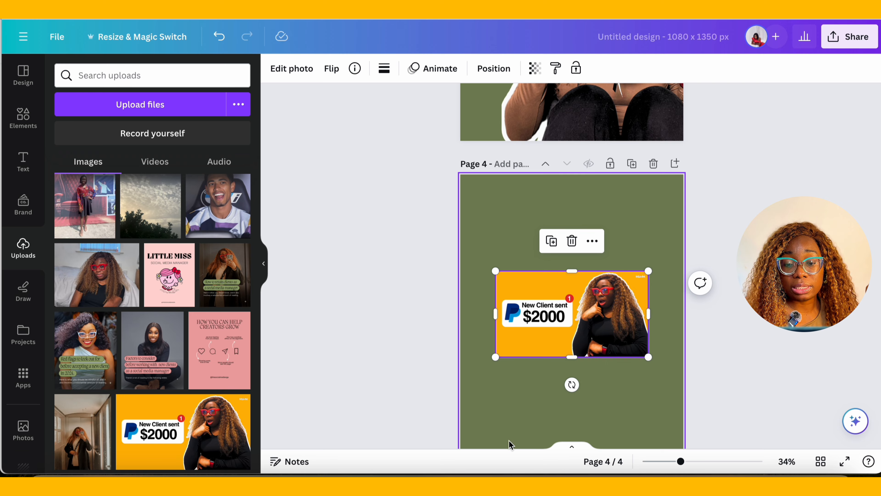
Step: Extract the text from the "New Client sent $2000" image with Grab Text
{"action": "scroll", "coordinate": [508, 445], "scroll_direction": "down", "scroll_amount": 2}
{"action": "left_click", "coordinate": [597, 336]}
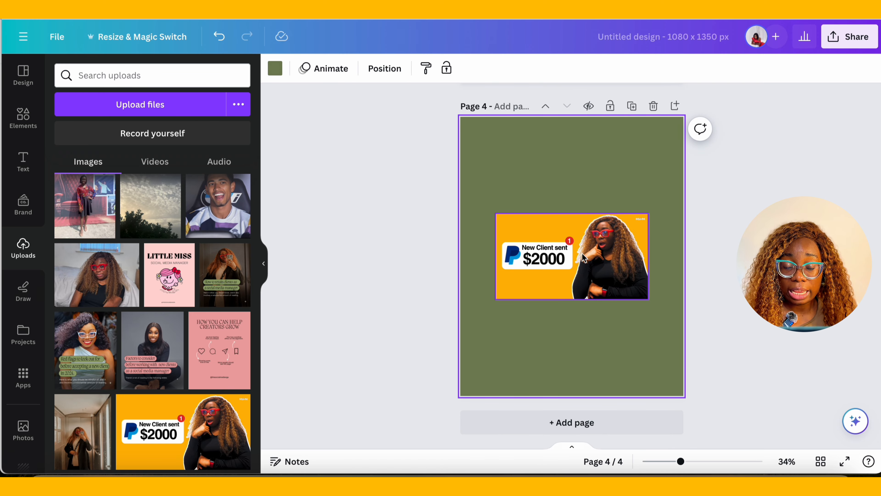
{"action": "left_click", "coordinate": [520, 252]}
{"action": "left_click", "coordinate": [500, 334]}
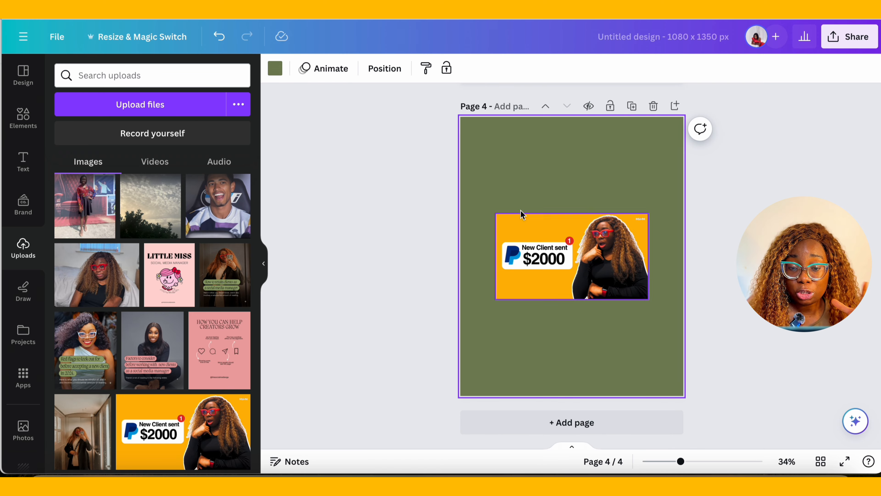
{"action": "left_click", "coordinate": [525, 244]}
{"action": "left_click", "coordinate": [288, 69]}
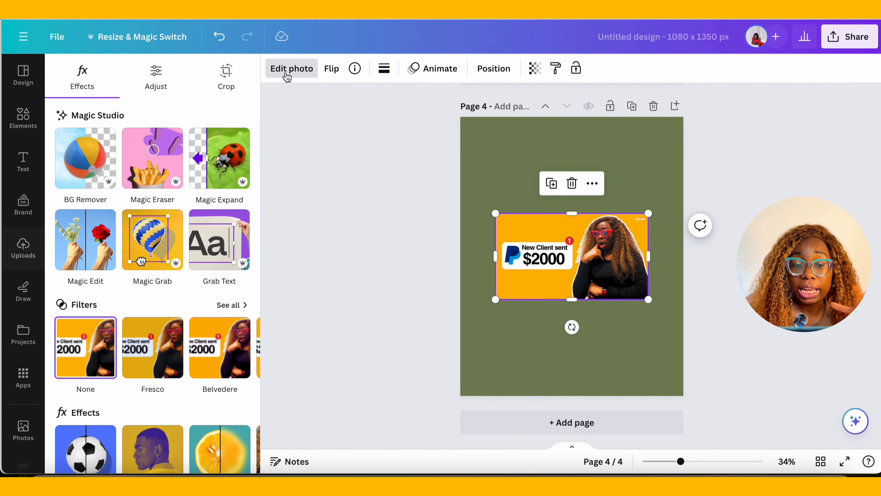
{"action": "left_click", "coordinate": [217, 250]}
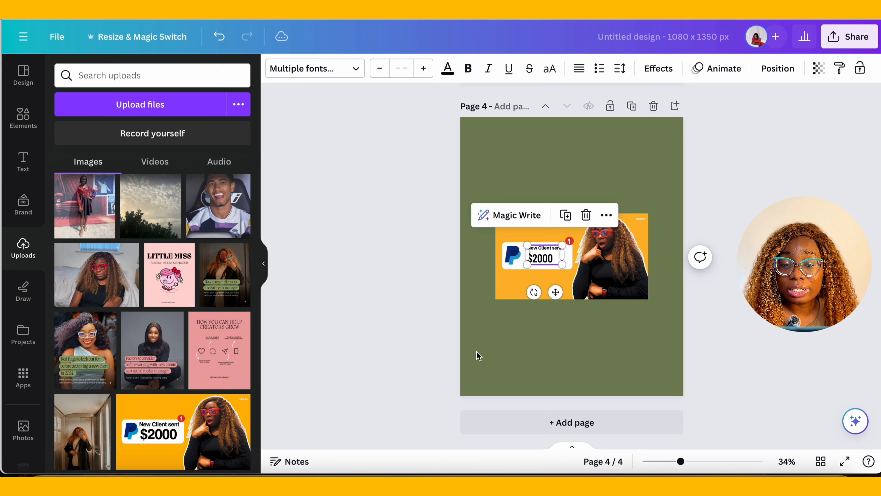
Step: Move the grabbed "New Client sent $2000" text below the image, and check the badge number and PayPal logo for separate elements
{"action": "left_click_drag", "start_coordinate": [556, 292], "coordinate": [563, 379]}
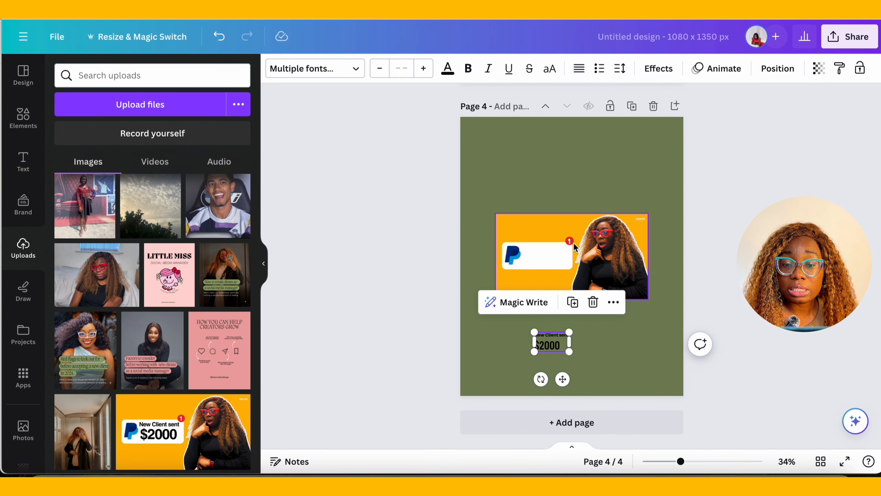
{"action": "left_click", "coordinate": [569, 243]}
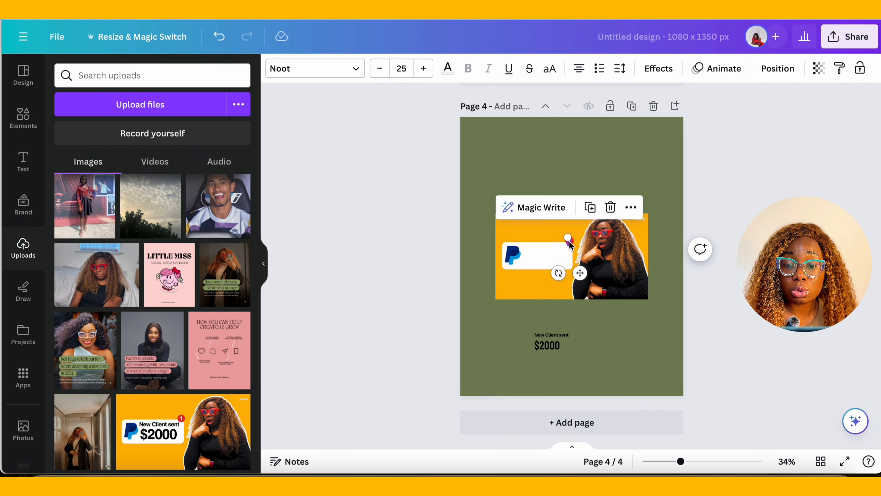
{"action": "left_click", "coordinate": [516, 257]}
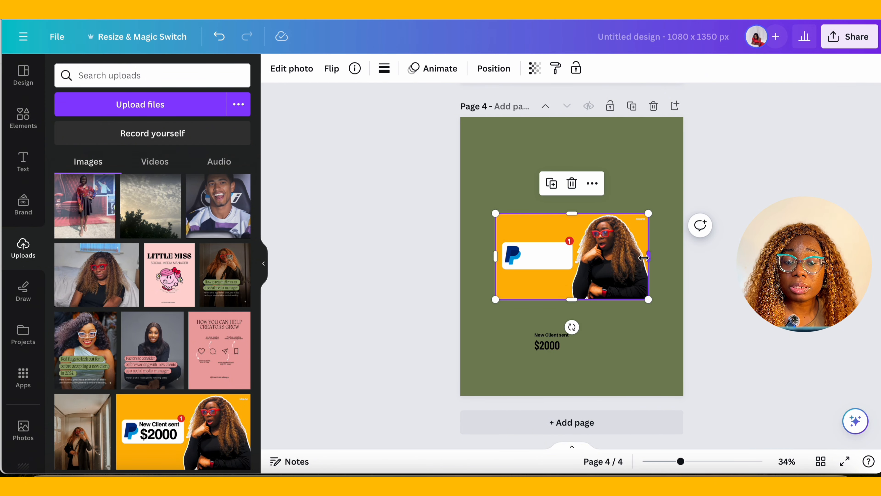
Step: Enlarge the grabbed "New Client sent $2000" text, move it up to the image's lower edge, and open it for editing
{"action": "left_click", "coordinate": [543, 344]}
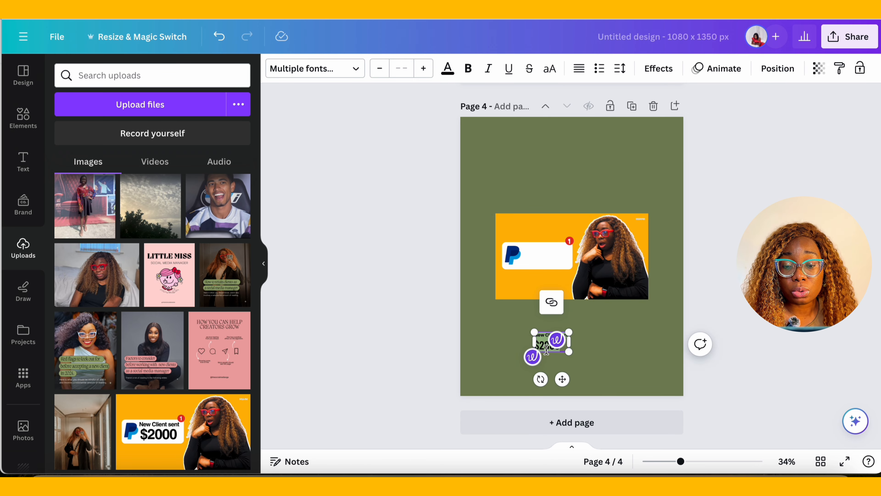
{"action": "left_click", "coordinate": [578, 358]}
{"action": "left_click", "coordinate": [566, 354]}
{"action": "left_click_drag", "start_coordinate": [569, 351], "coordinate": [649, 391]}
{"action": "left_click_drag", "start_coordinate": [616, 347], "coordinate": [616, 309]}
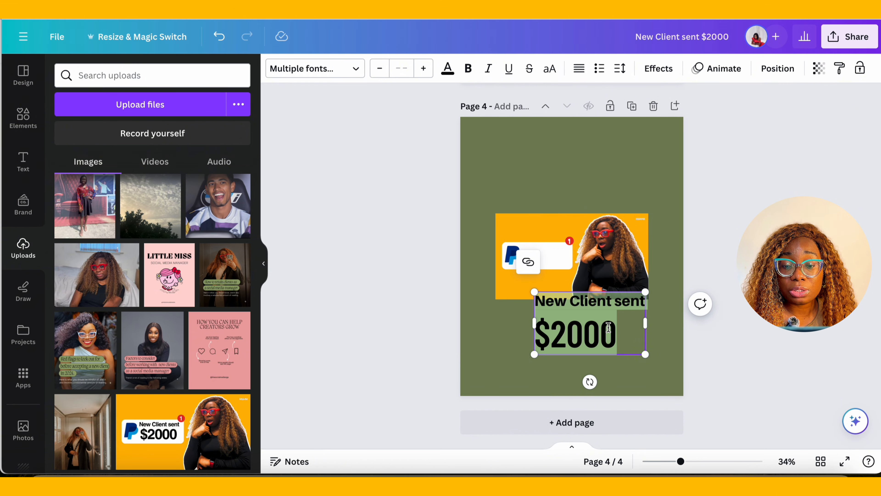
{"action": "double_click", "coordinate": [585, 338]}
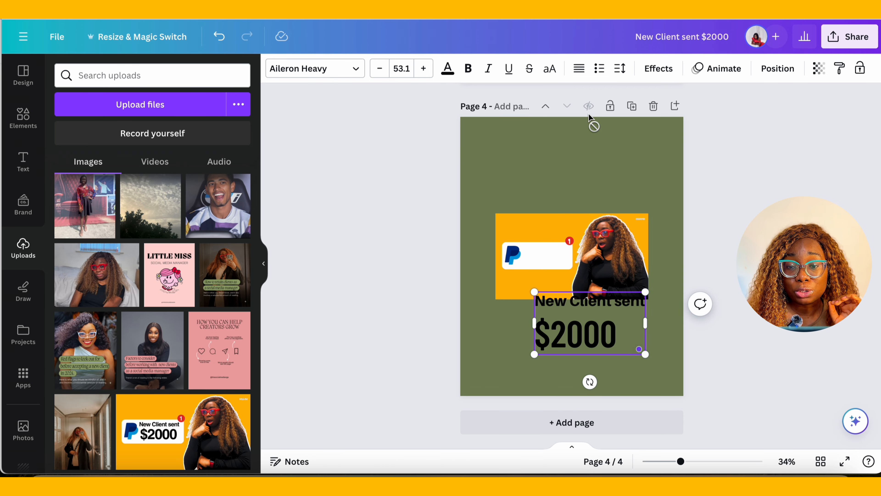
Step: Place the uploaded "How to retain clients as a social media manager" image on a new page and extract its text with Grab Text
{"action": "left_click", "coordinate": [673, 107]}
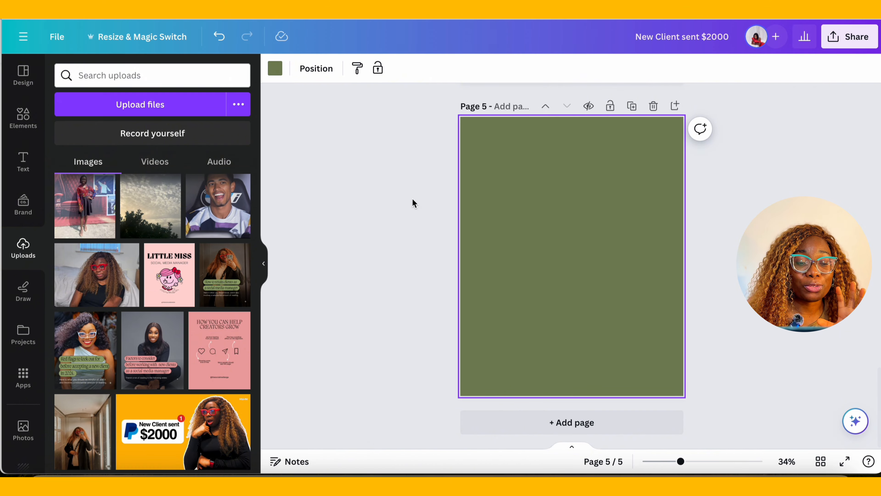
{"action": "left_click", "coordinate": [214, 287]}
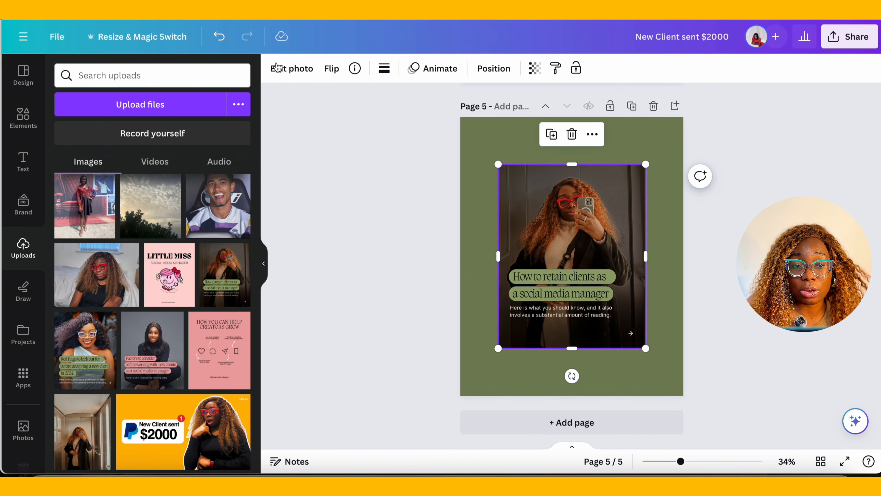
{"action": "left_click", "coordinate": [281, 69]}
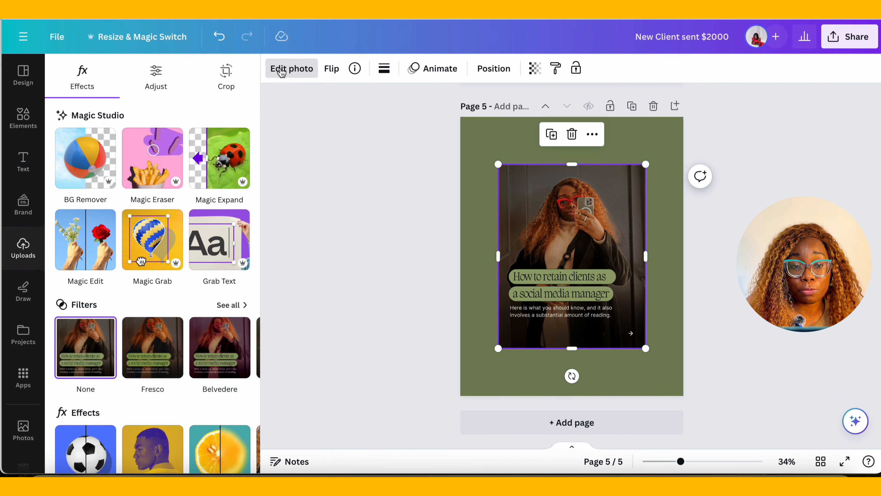
{"action": "left_click", "coordinate": [212, 255]}
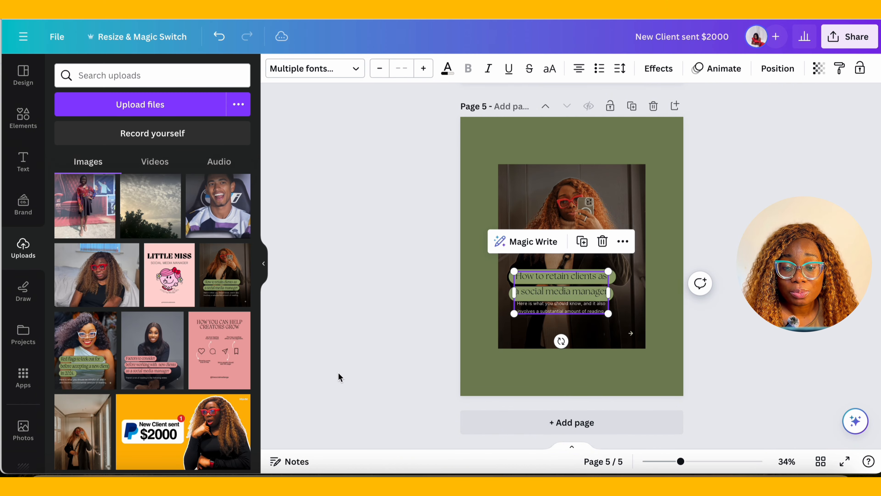
Step: Move the grabbed text up to the middle of the page and delete the photo behind it
{"action": "left_click_drag", "start_coordinate": [557, 287], "coordinate": [575, 244]}
{"action": "left_click", "coordinate": [573, 243]}
{"action": "key", "text": "Delete"}
{"action": "left_click", "coordinate": [552, 363]}
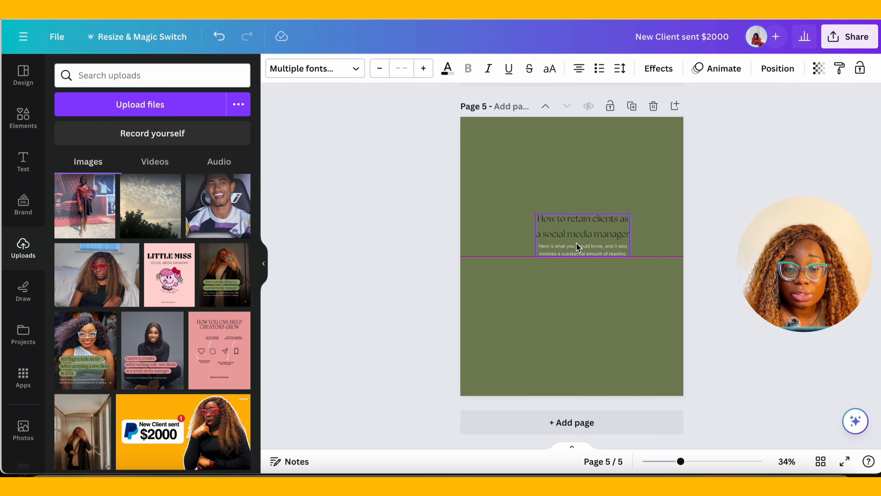
Step: Examine the fonts and sizes of the heading and the smaller lines in the grabbed text box
{"action": "left_click", "coordinate": [565, 330]}
{"action": "left_click", "coordinate": [582, 236]}
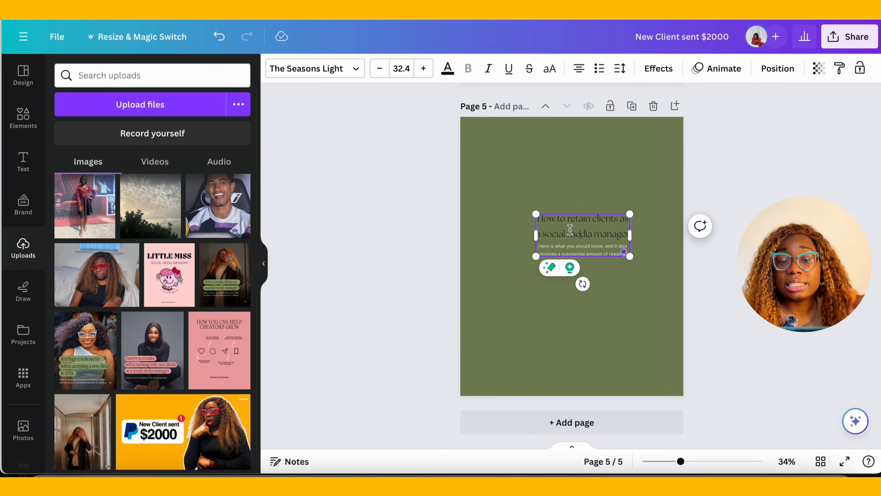
{"action": "left_click", "coordinate": [583, 245]}
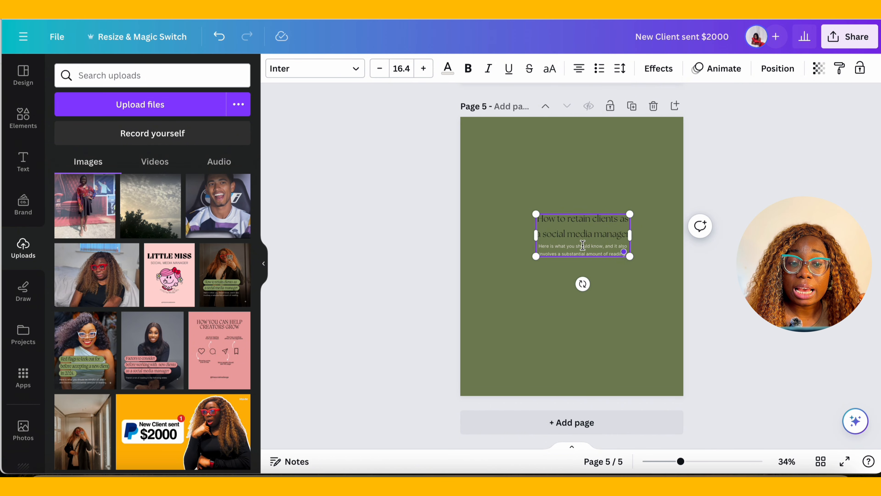
{"action": "left_click", "coordinate": [646, 309]}
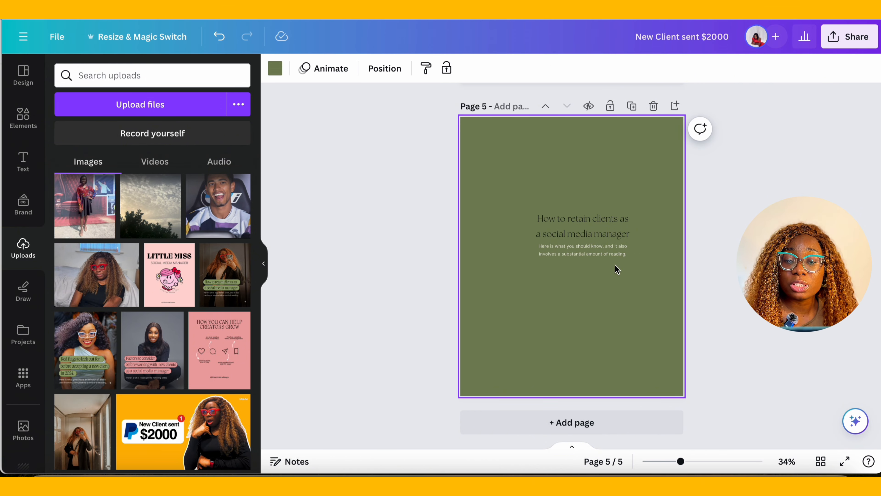
{"action": "left_click", "coordinate": [582, 239]}
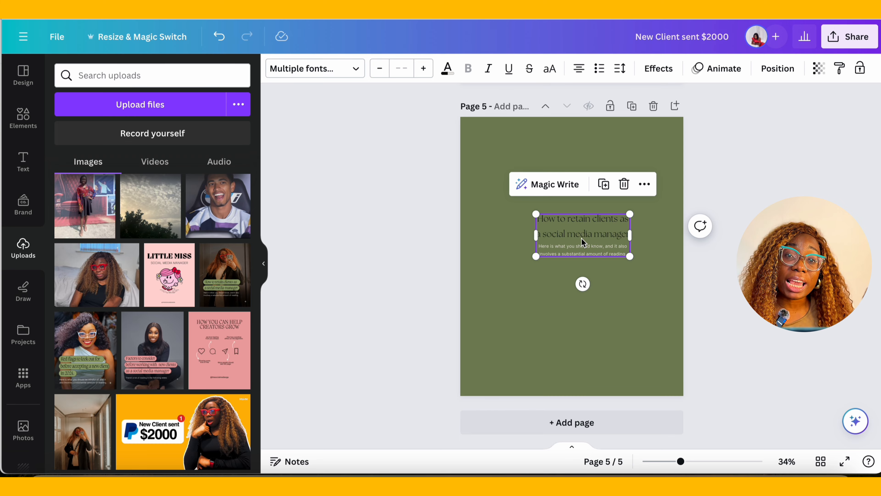